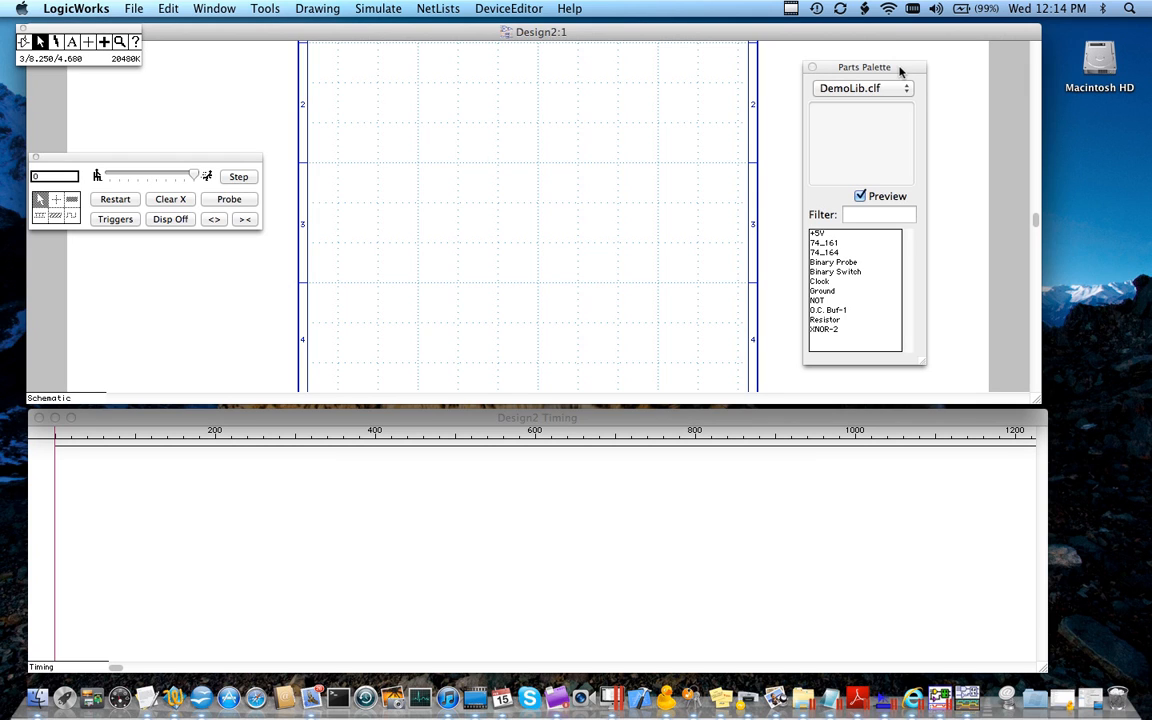
Reposition the parts palette, view the parts in the 7400Devs.clf library and return to DemoLib.clf
mouse_move(902, 69)
mouse_down()
mouse_move(948, 70)
mouse_move(890, 72)
mouse_move(944, 62)
mouse_move(920, 69)
mouse_up()
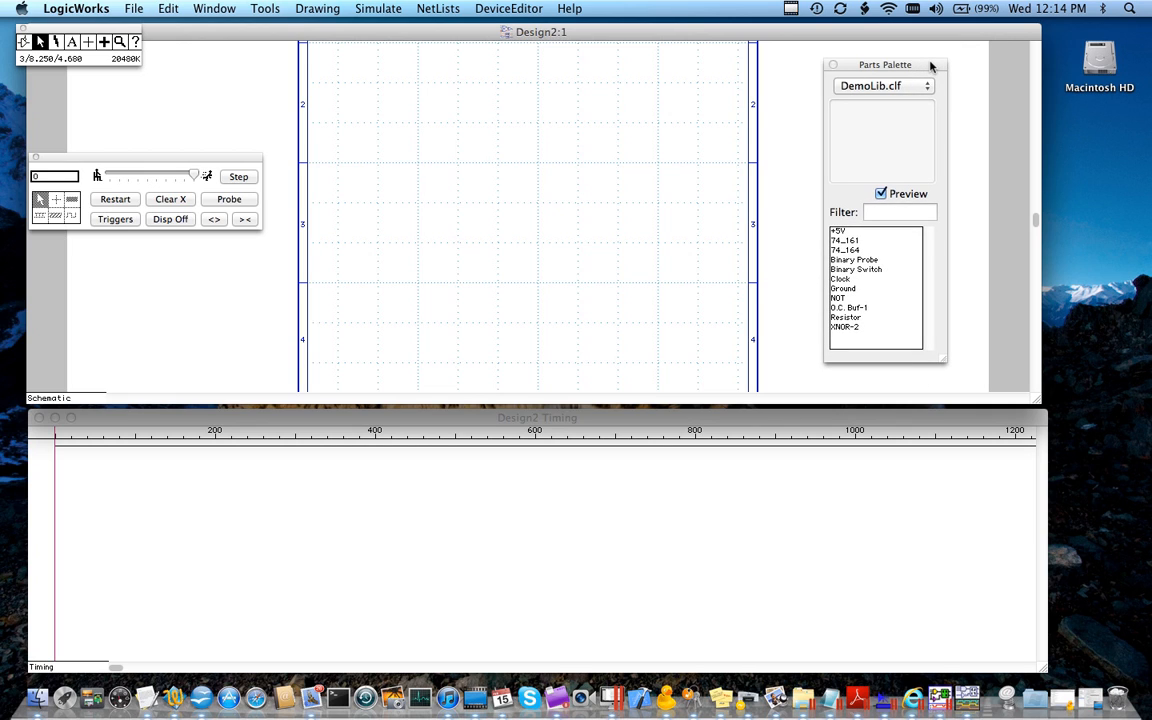
click(882, 88)
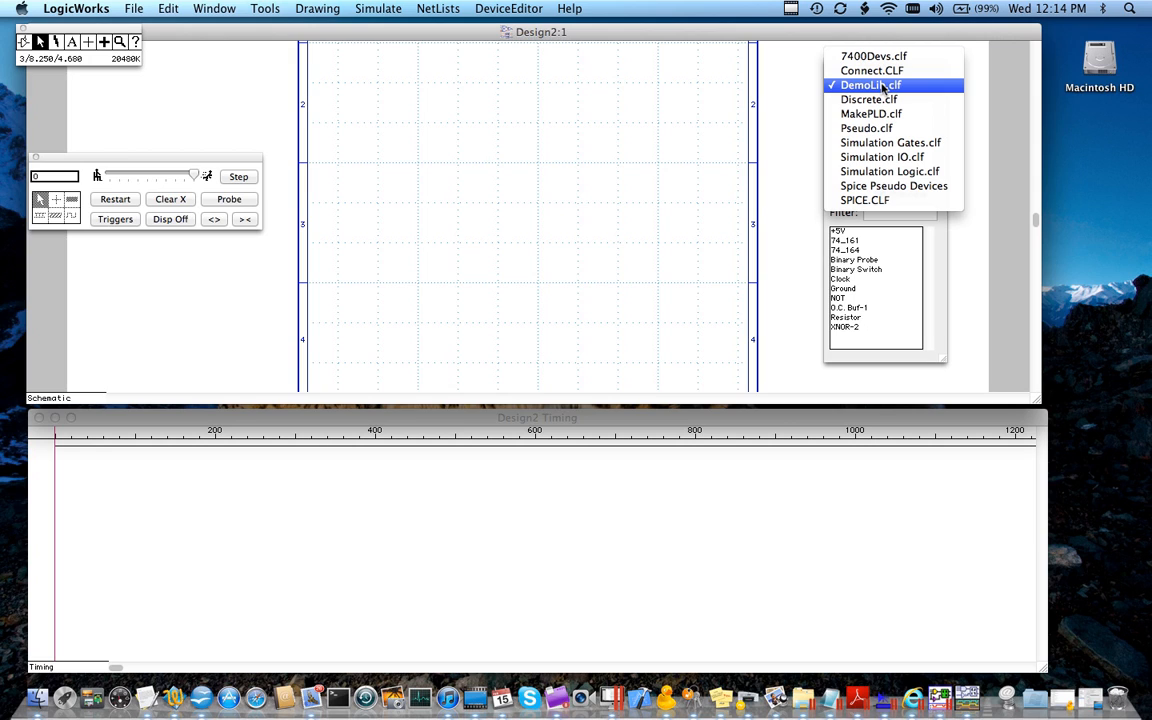
click(883, 88)
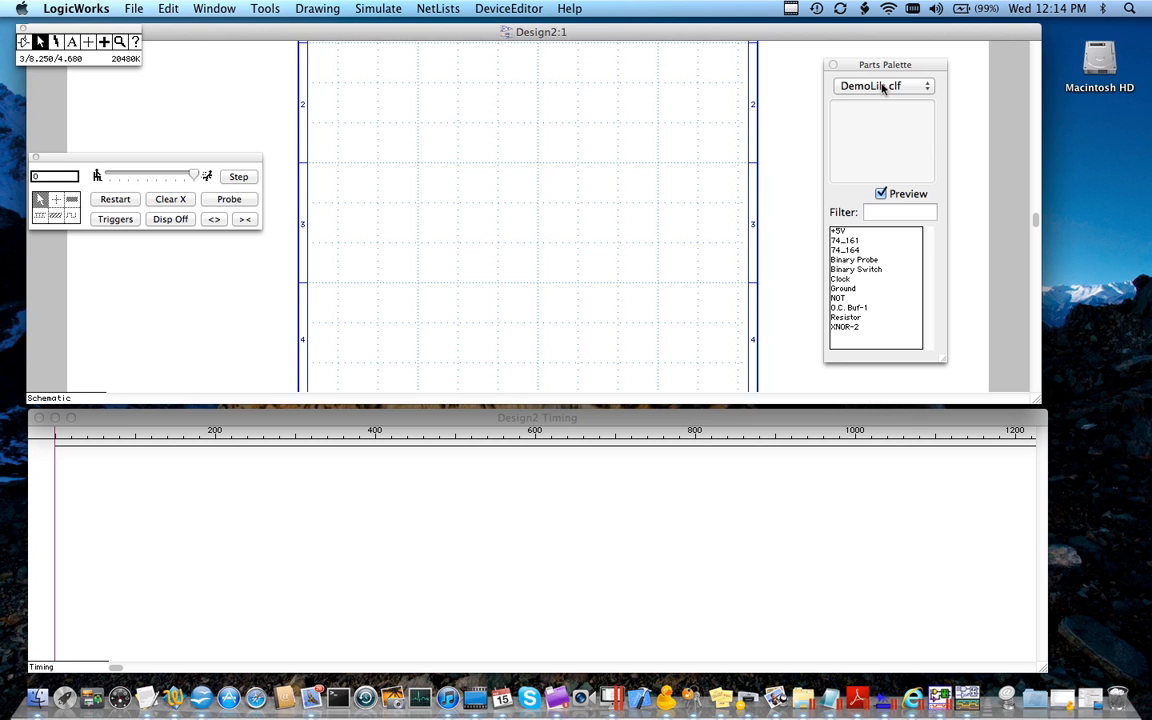
click(883, 86)
click(882, 55)
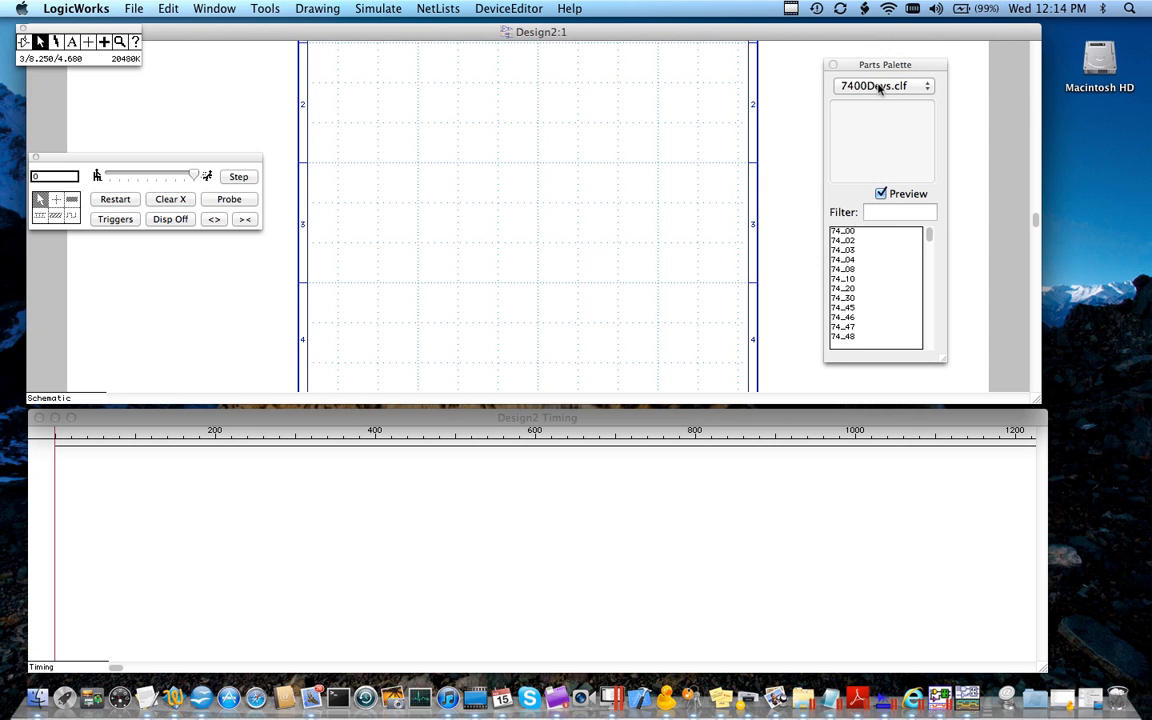
click(879, 87)
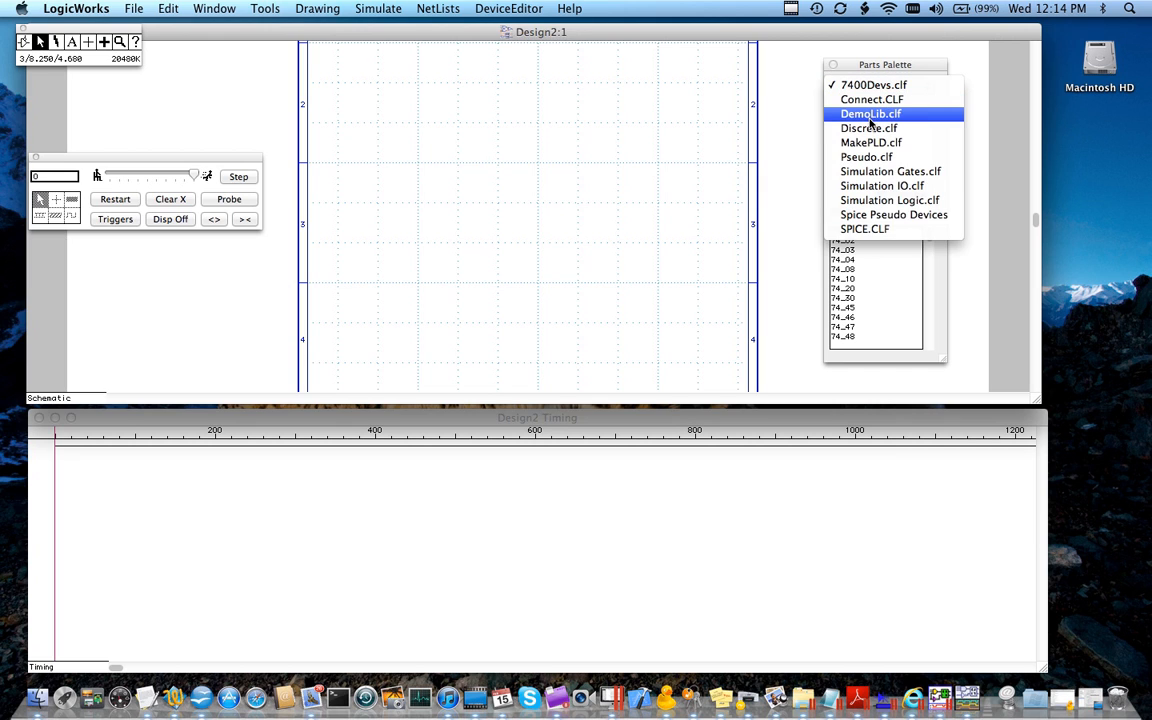
click(871, 115)
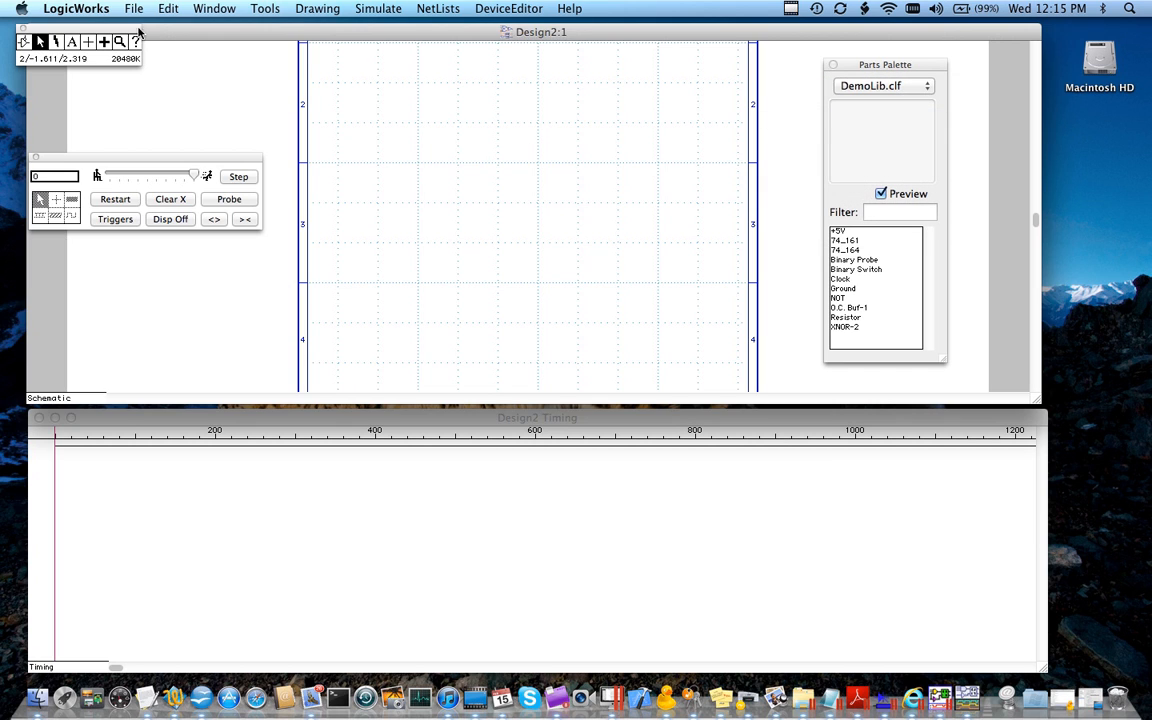
Reposition the tool and simulator palettes inside the schematic window, and test the simulation speed range, ending at the fastest setting
drag(138, 31, 153, 62)
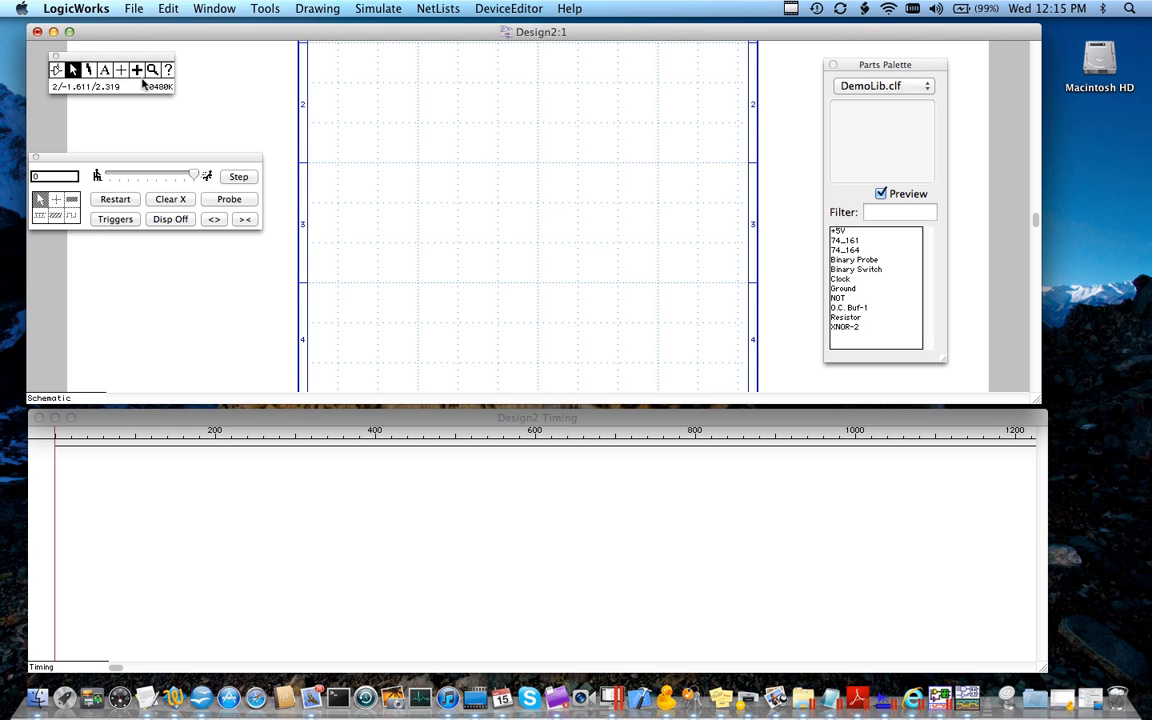
drag(175, 161, 180, 181)
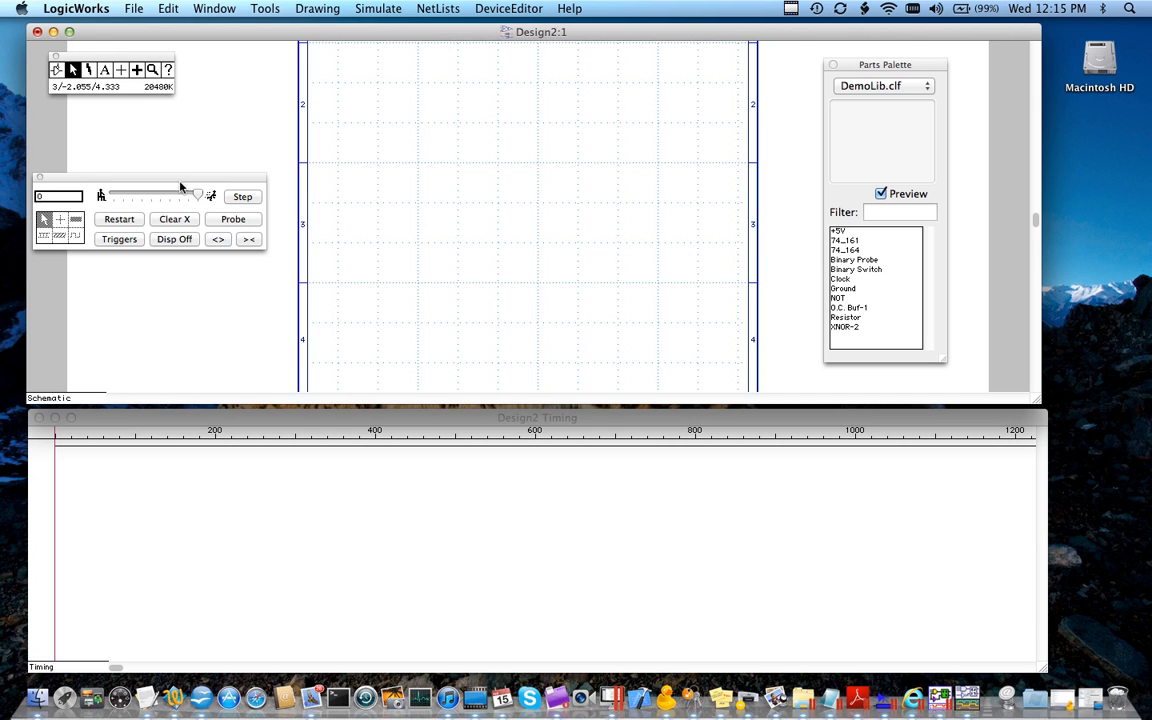
drag(181, 190, 95, 195)
click(161, 196)
drag(161, 196, 198, 195)
Place one 74_164 shift register in the middle of the schematic and end part placement
click(856, 251)
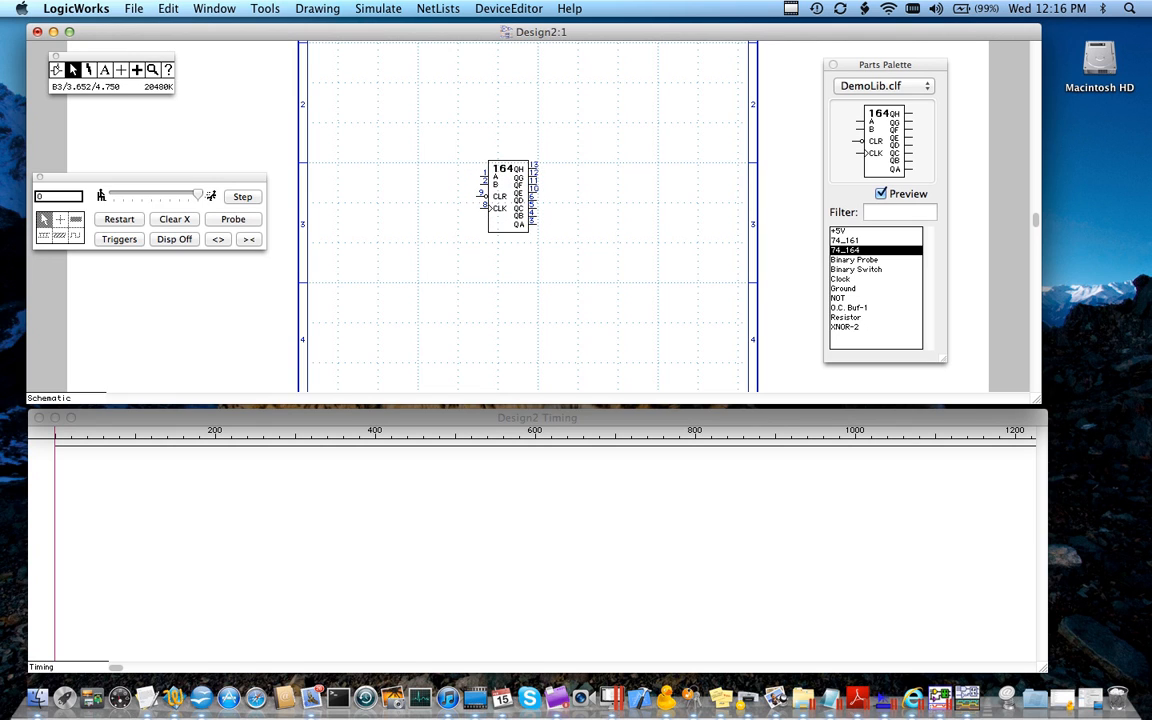
click(508, 196)
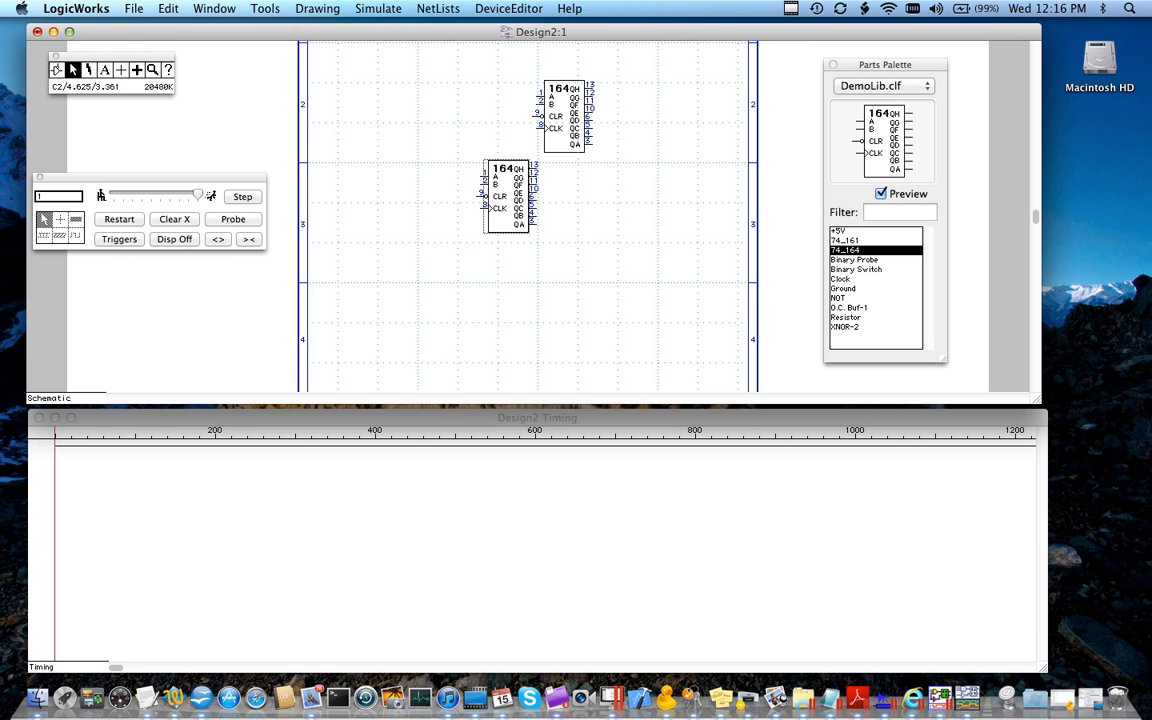
key(Escape)
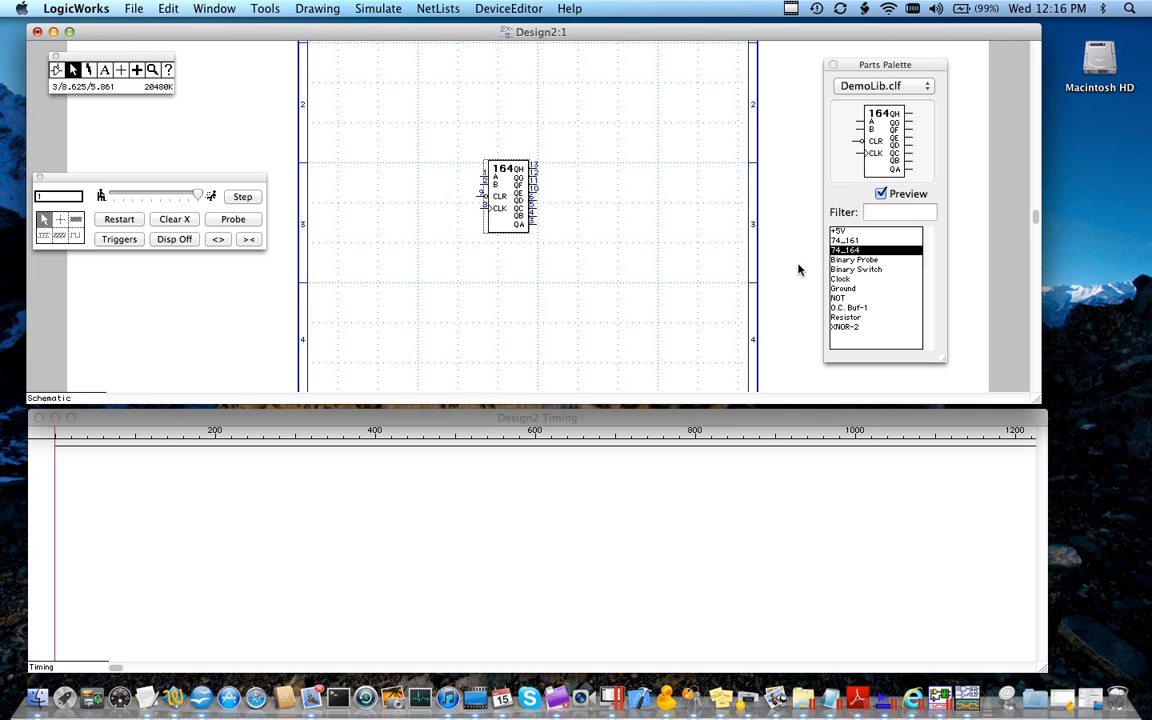
Place one XNOR-2 gate with its inputs on the register's QH and QG outputs, and move it right to stretch the connecting wires
click(843, 328)
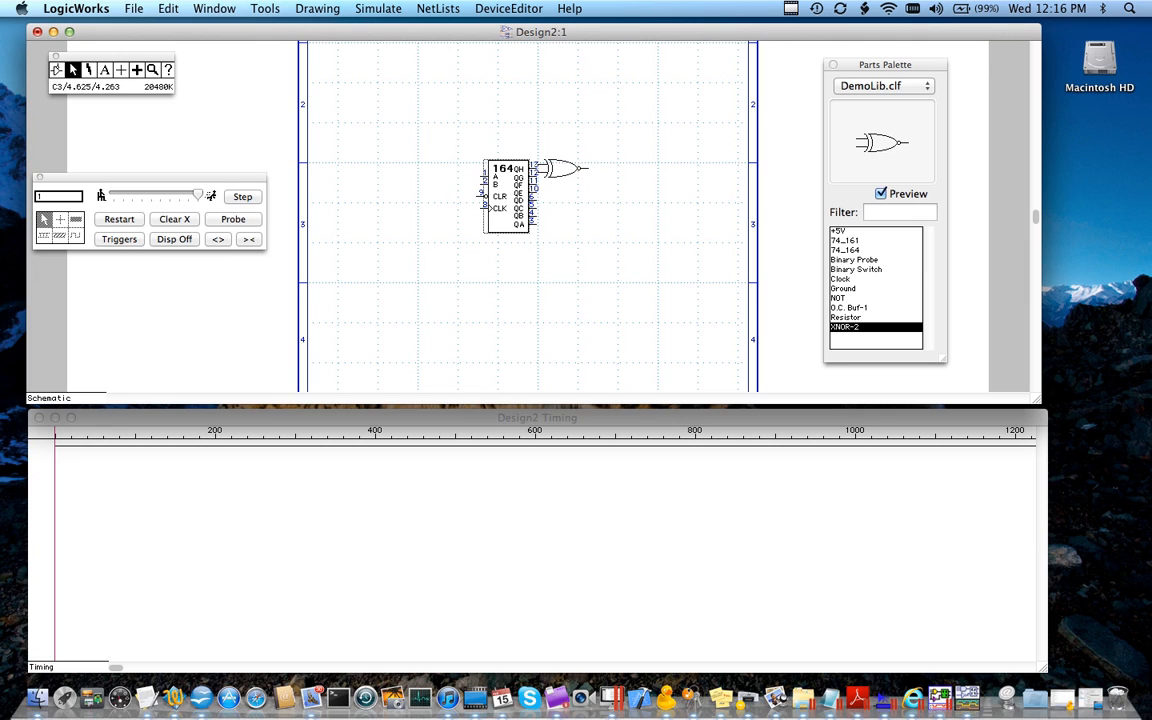
click(586, 172)
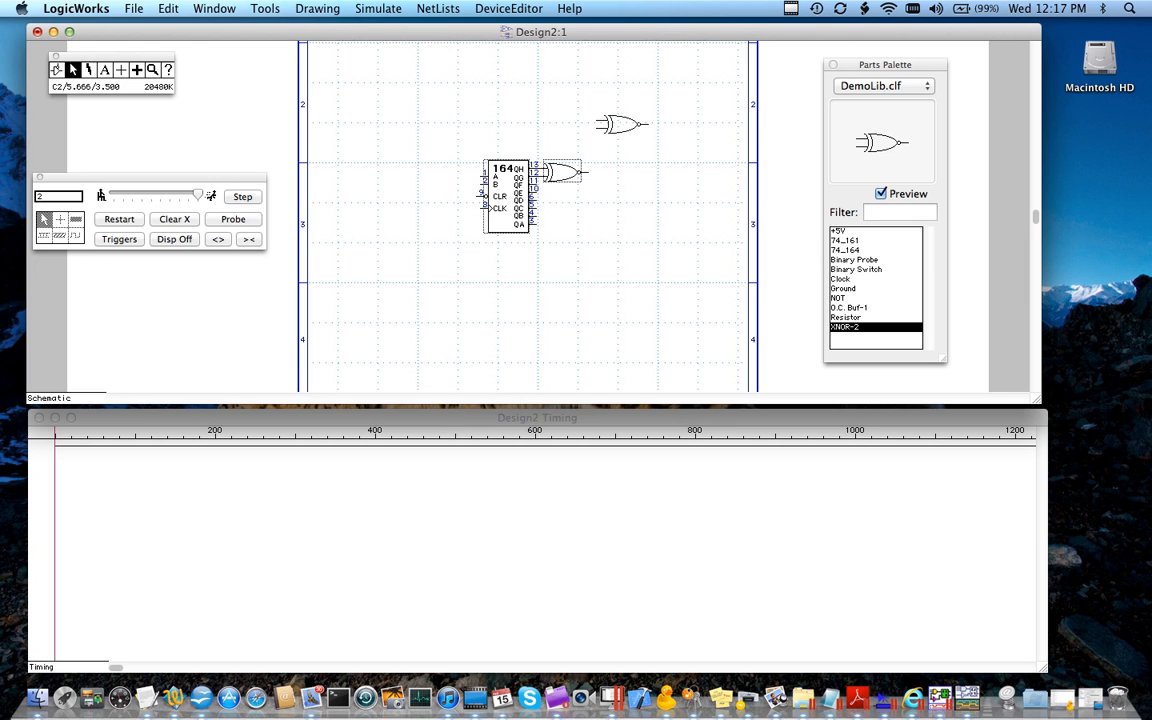
key(Escape)
click(566, 175)
drag(566, 175, 596, 175)
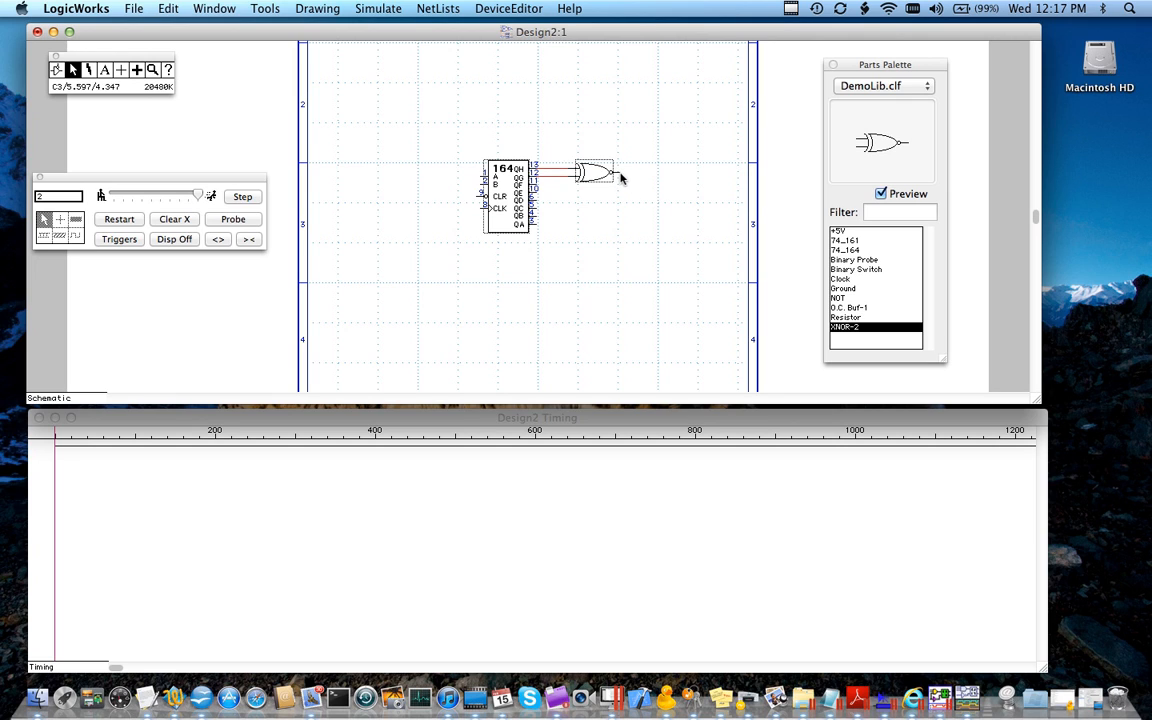
Wire the XNOR gate's output back over the register to both its A and B inputs
mouse_move(619, 172)
mouse_down()
mouse_move(615, 109)
mouse_move(468, 116)
mouse_move(463, 155)
mouse_move(481, 190)
mouse_up()
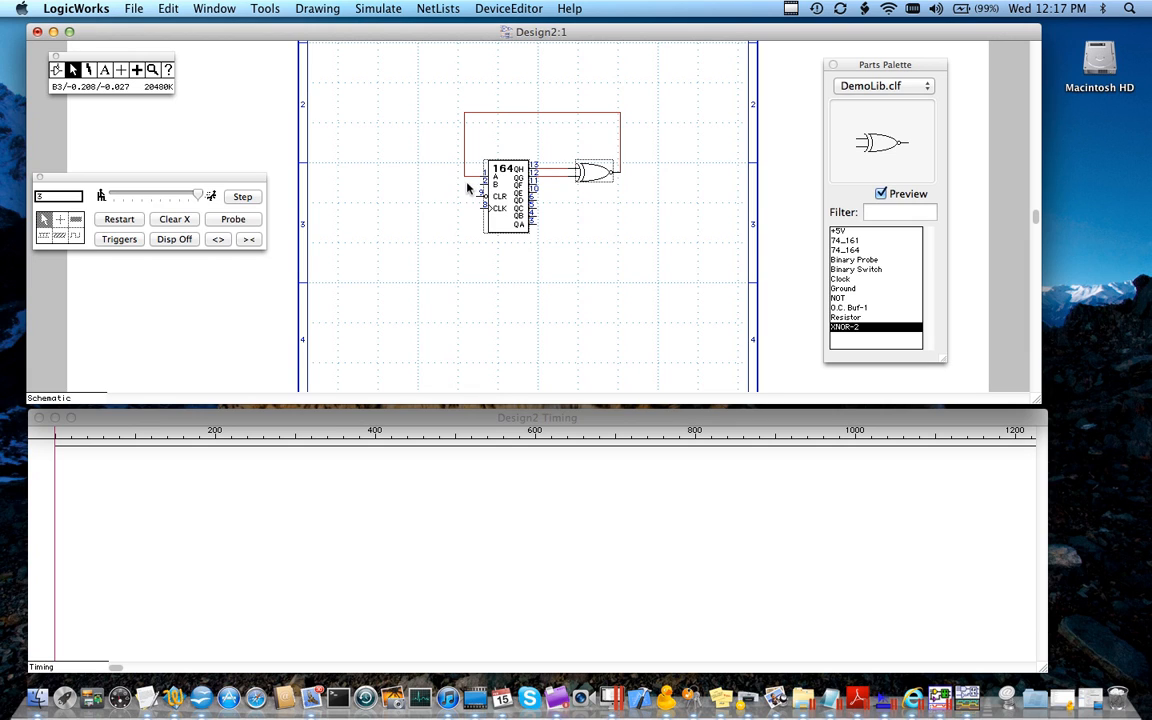
drag(465, 176, 466, 176)
click(553, 117)
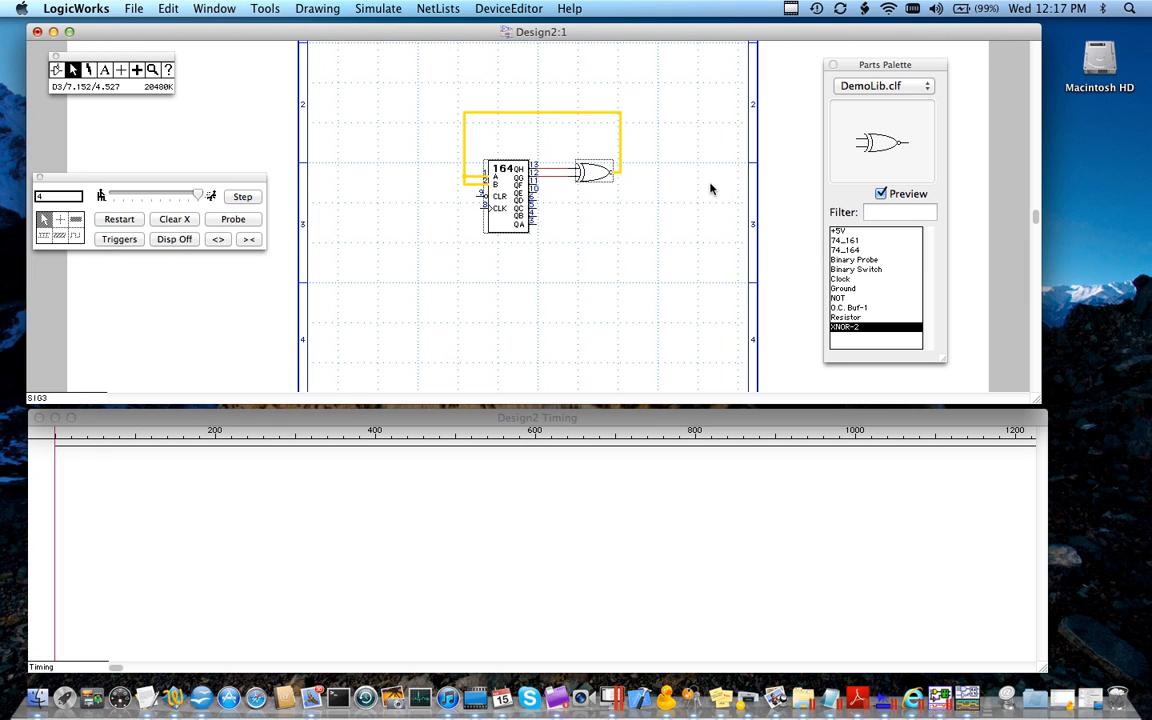
Place one Binary Switch connected to the shift register's CLR input
click(846, 270)
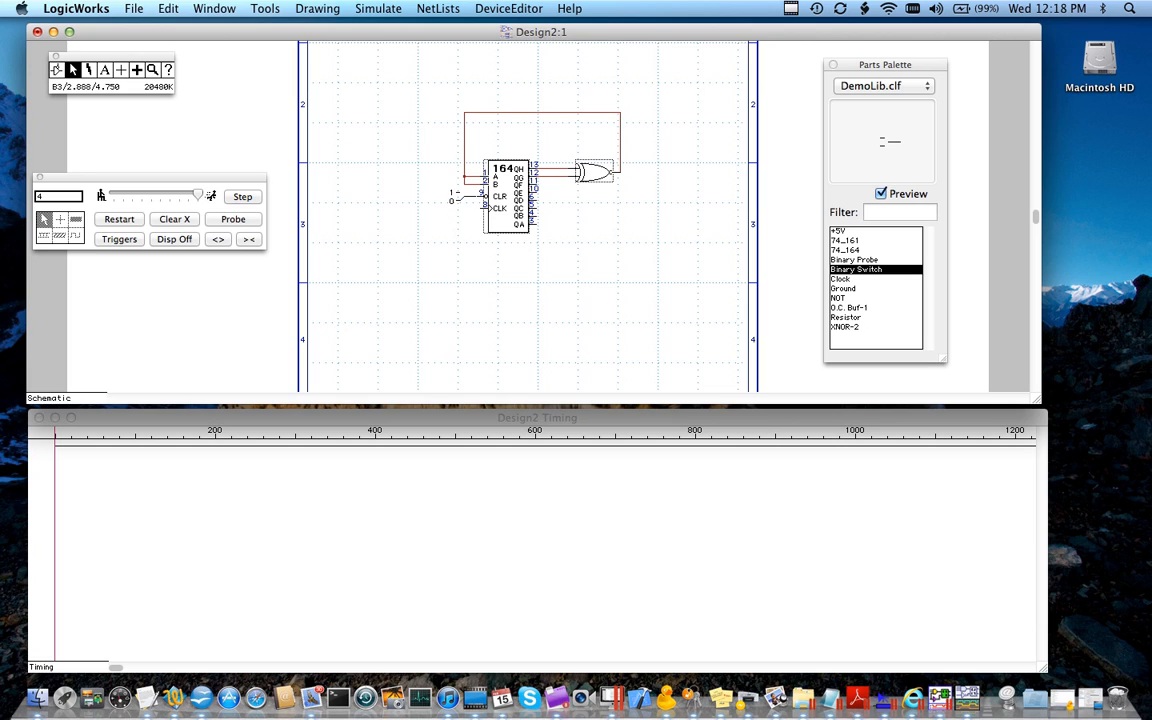
click(456, 195)
key(space)
Place a Clock part on the shift register's CLK input and move it left, clear of the switch
click(848, 281)
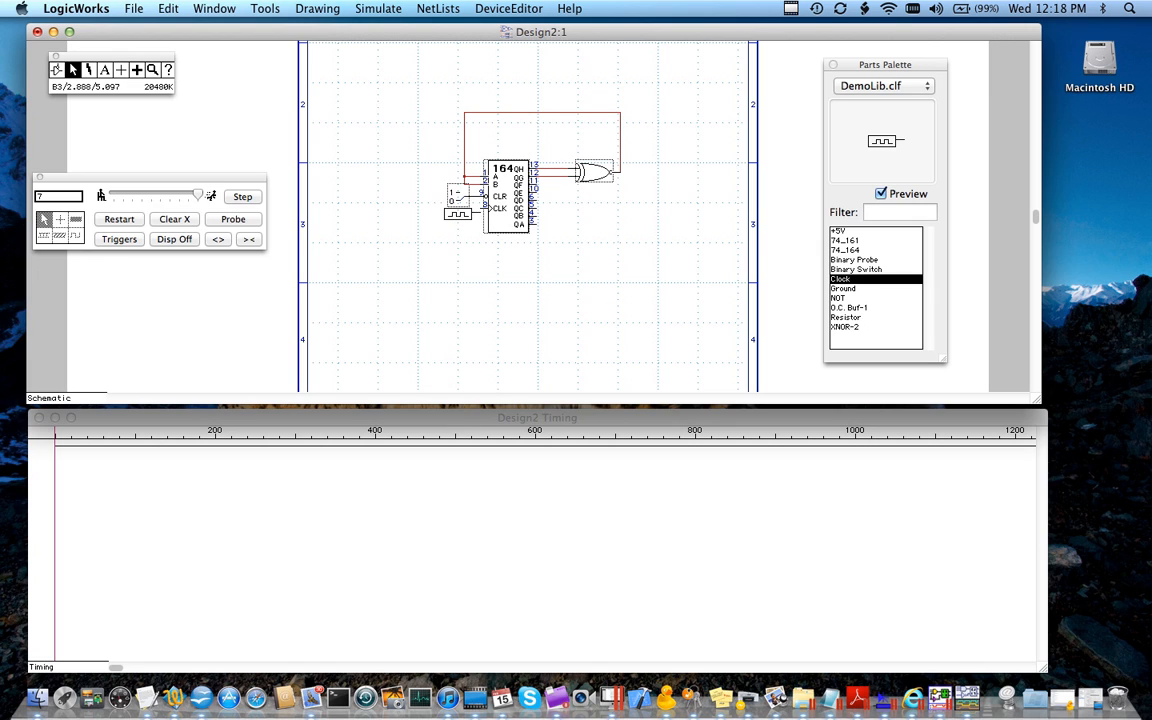
click(458, 209)
click(457, 212)
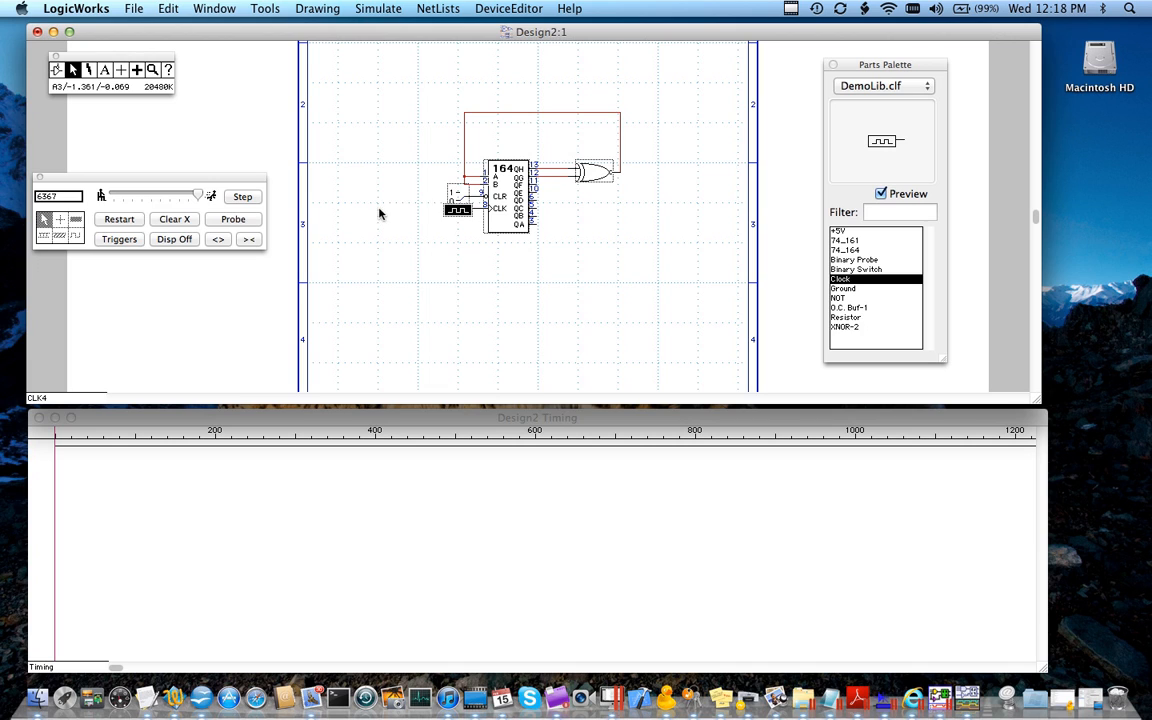
drag(379, 214, 383, 212)
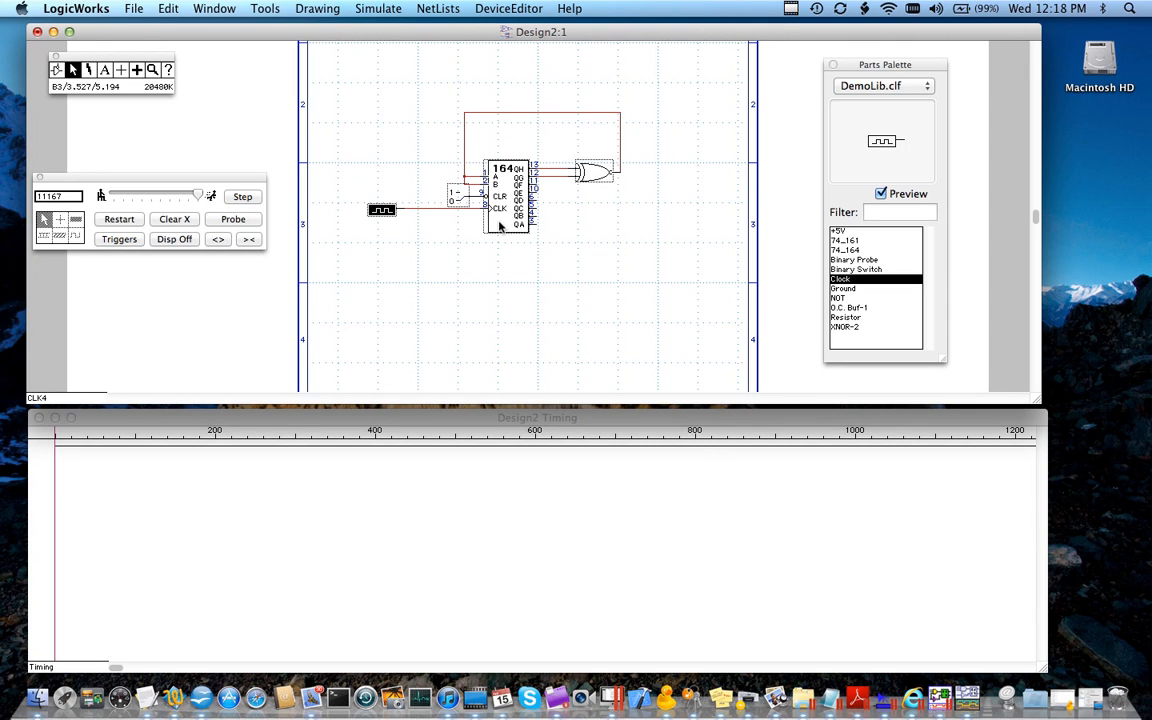
Move the binary switch and the clock together a little further left of the shift register
click(458, 197)
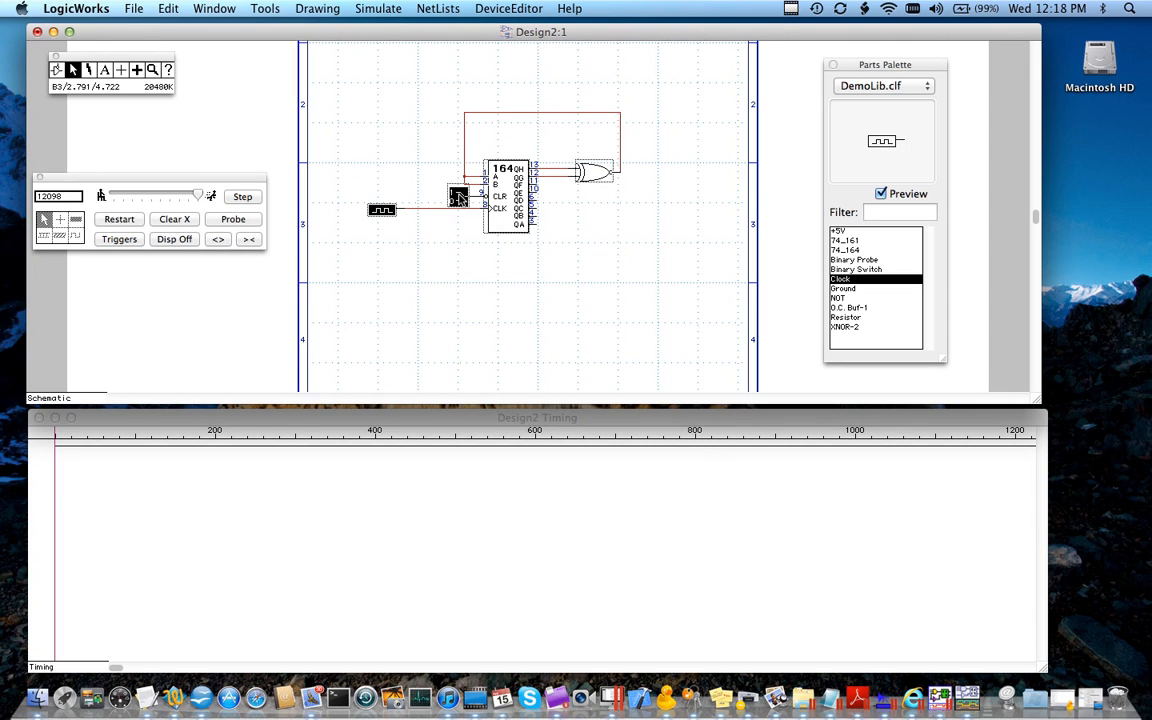
drag(458, 197, 434, 197)
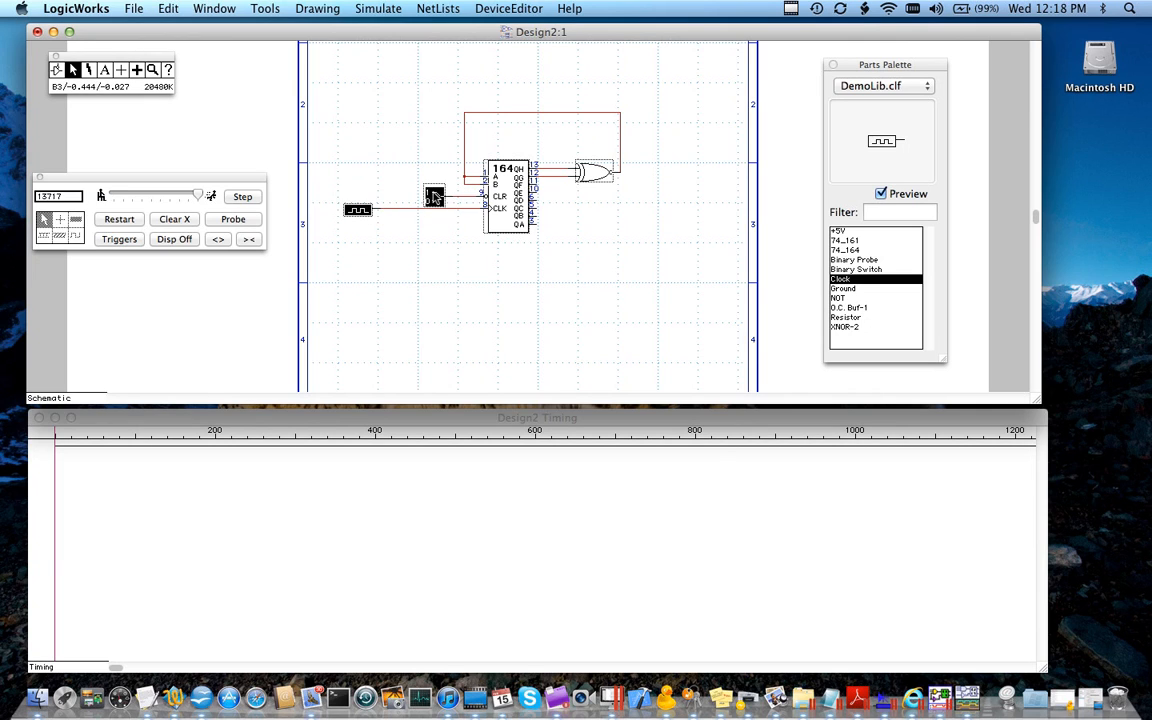
click(408, 151)
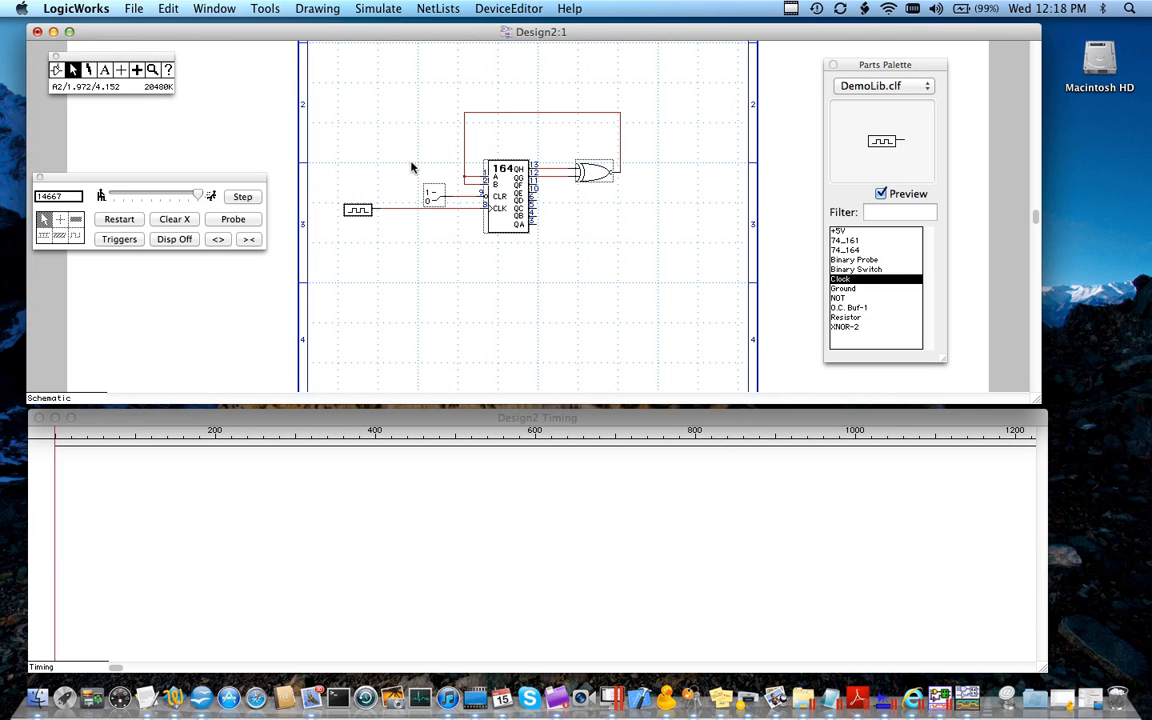
Move the clock below the switch with its wire bending up to CLK near the register, and move the switch further left
click(358, 215)
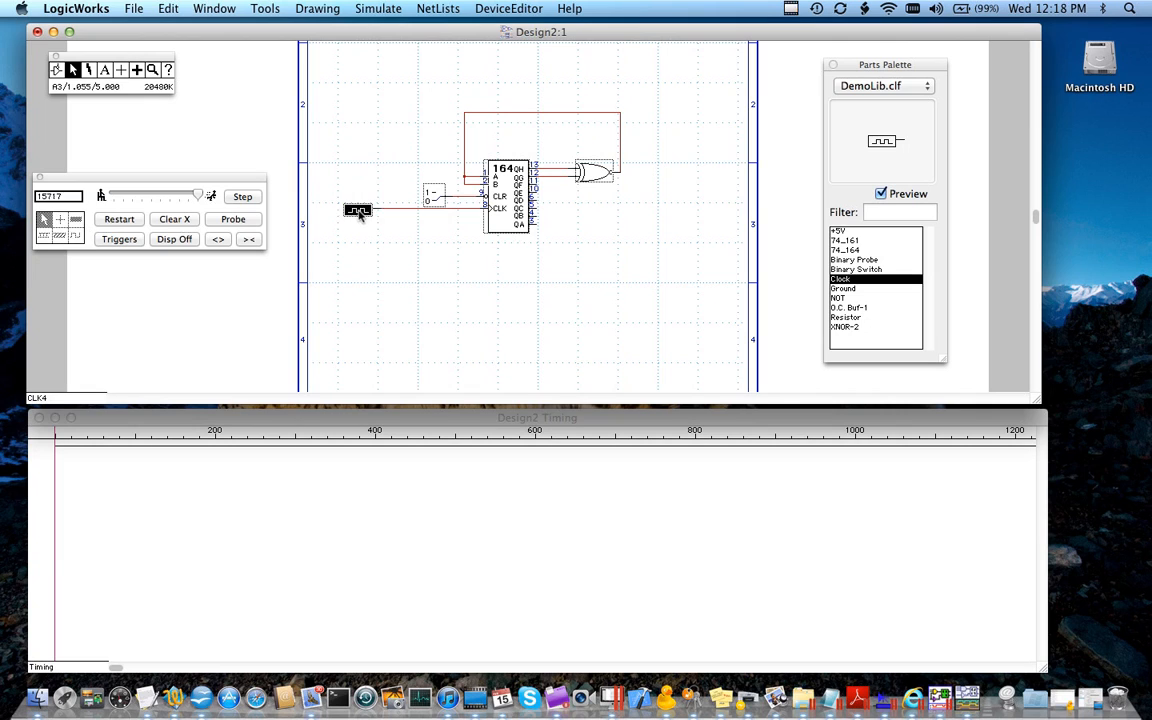
drag(358, 215, 382, 235)
click(444, 222)
drag(442, 218, 454, 217)
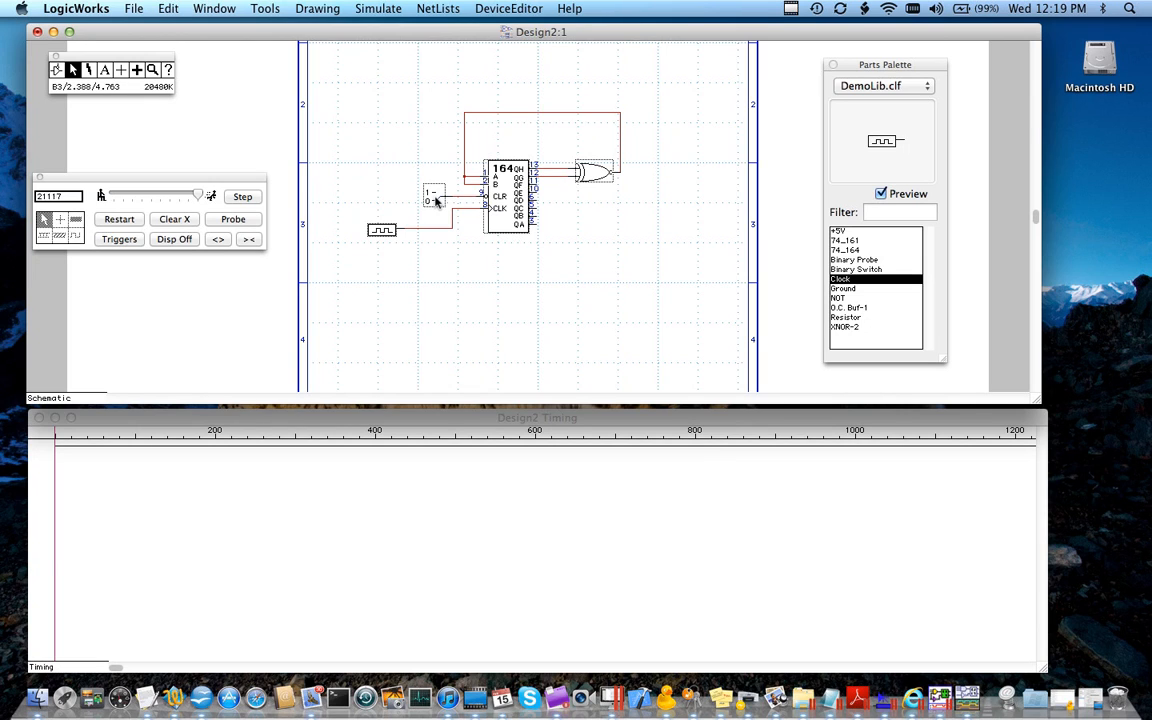
click(436, 201)
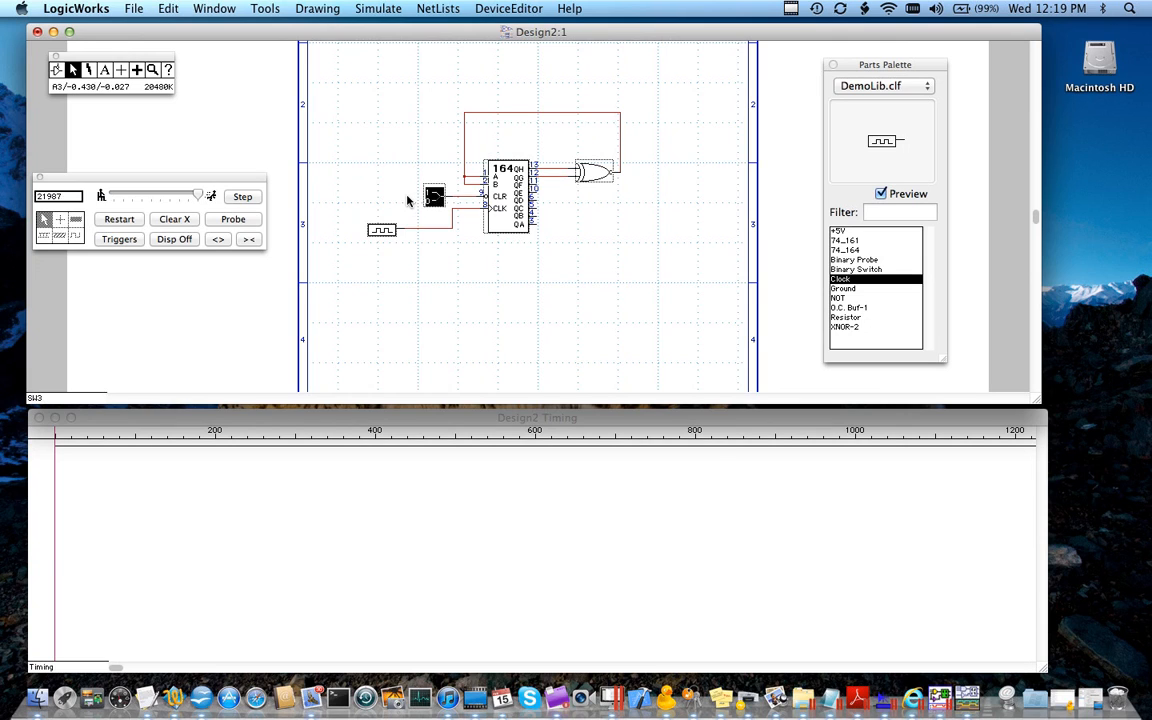
drag(407, 201, 407, 198)
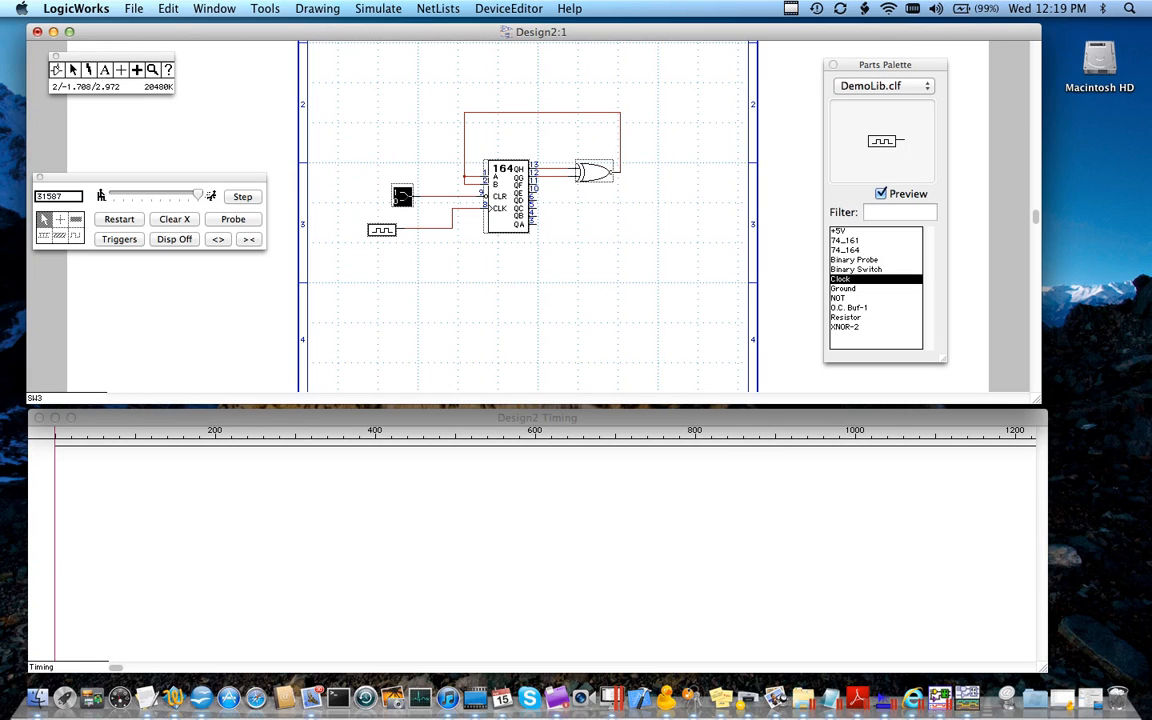
Name the wire between the binary switch and the register's clear input CLR
click(104, 70)
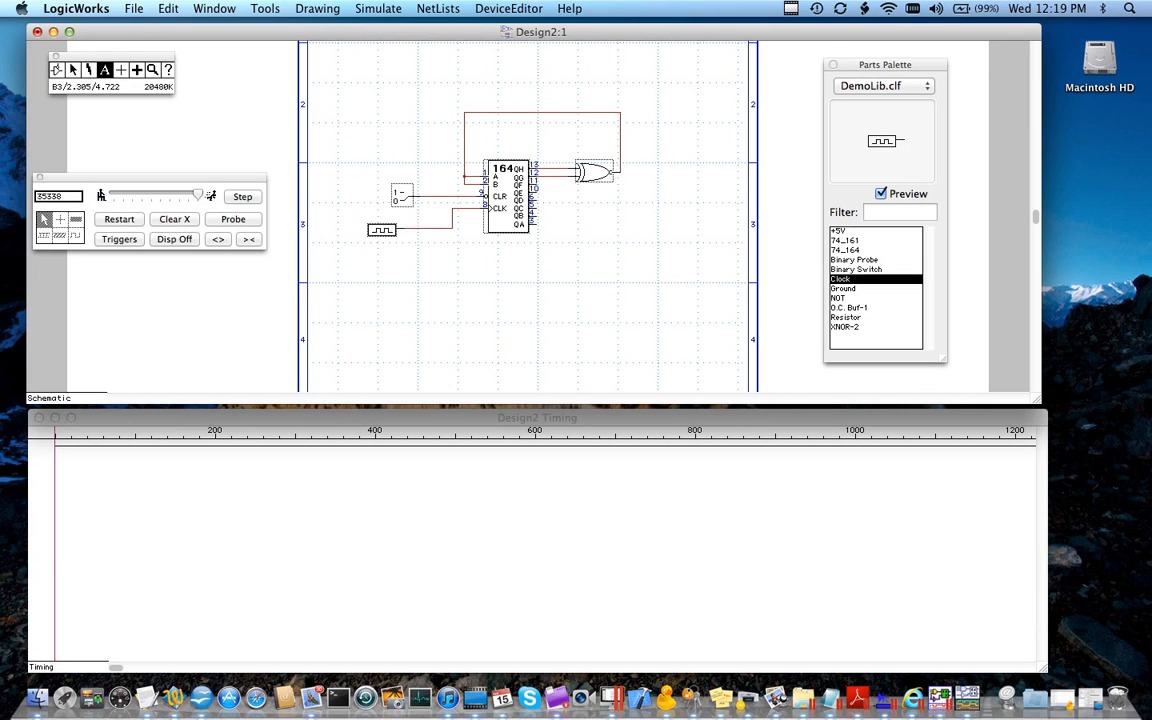
click(428, 196)
text(cLK)
key(BackSpace)
text(R)
key(Return)
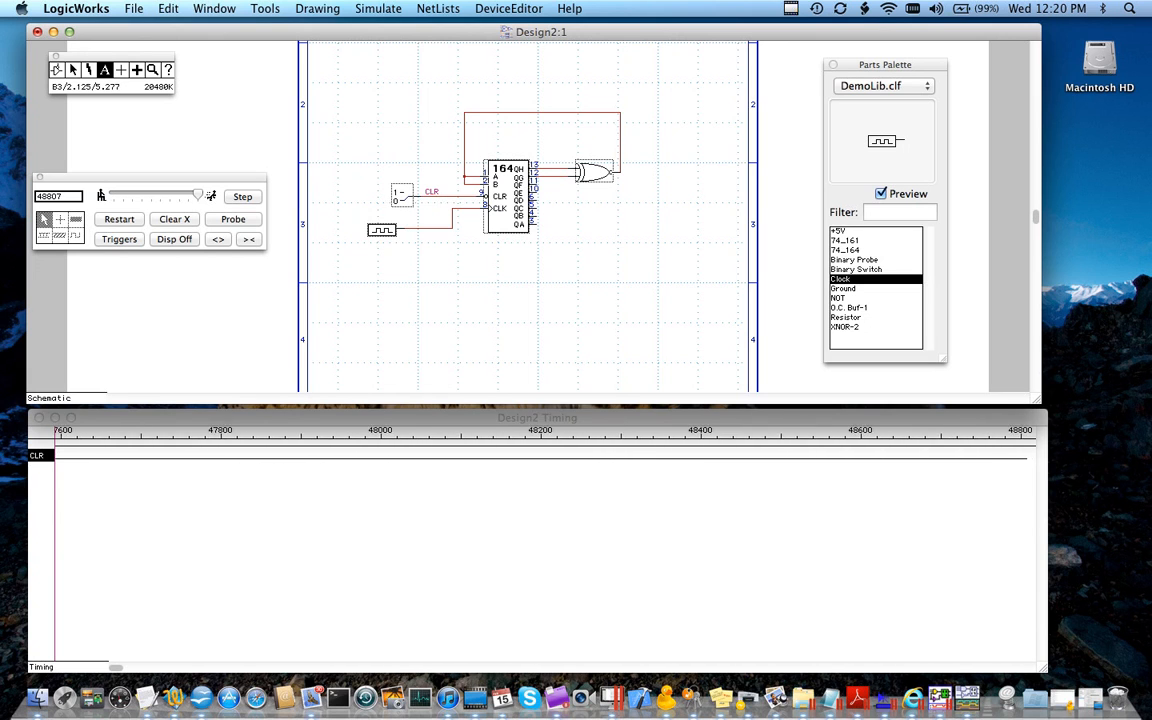
Name the wire between the clock part and the register's clock input CLK
click(423, 228)
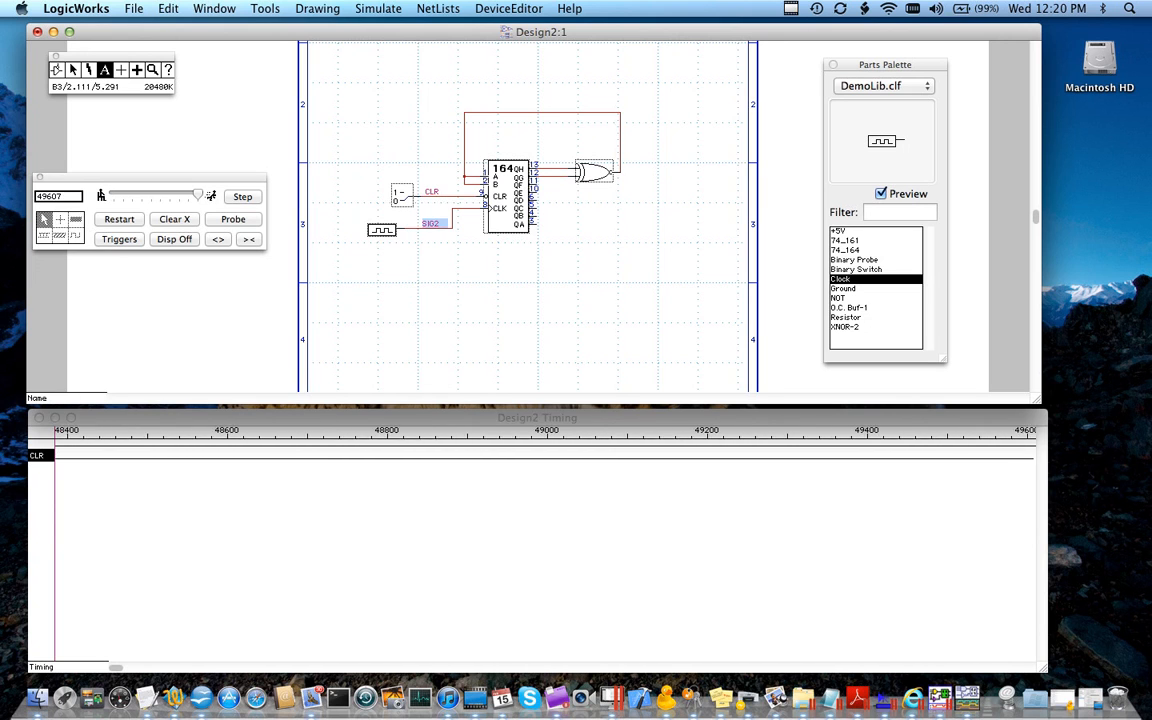
text(CLK)
key(Return)
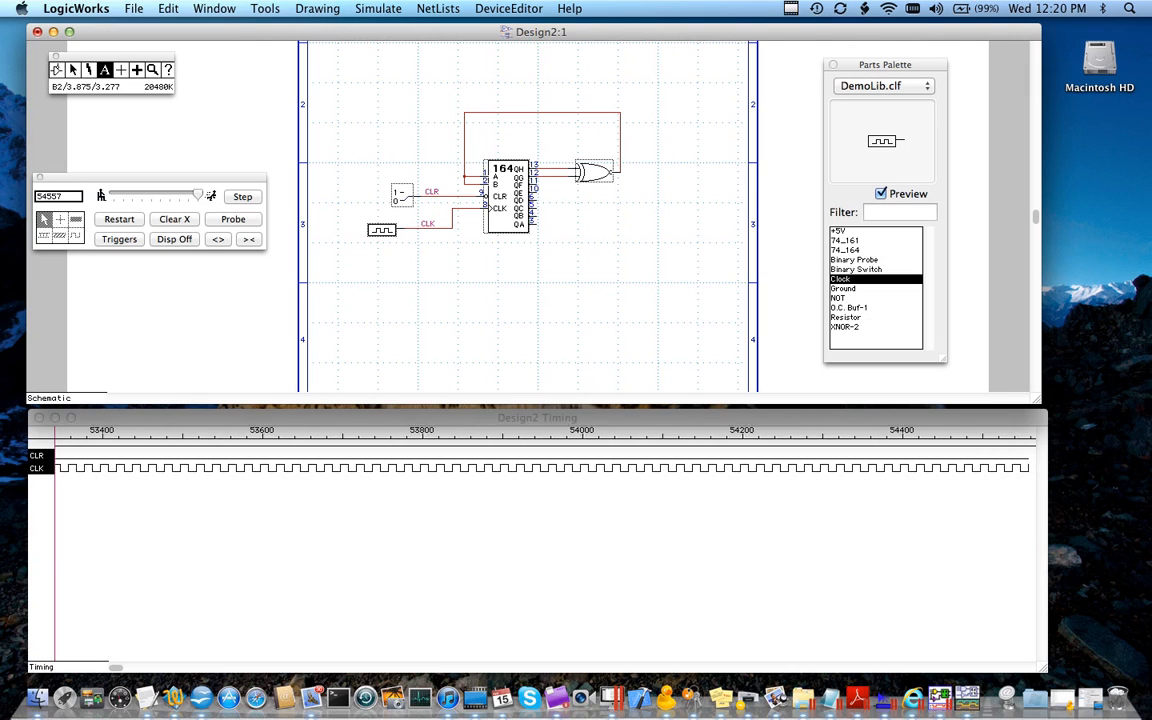
Name the XNOR output loop Feedback, placing the label above the wire, and return to the pointer tool
click(520, 86)
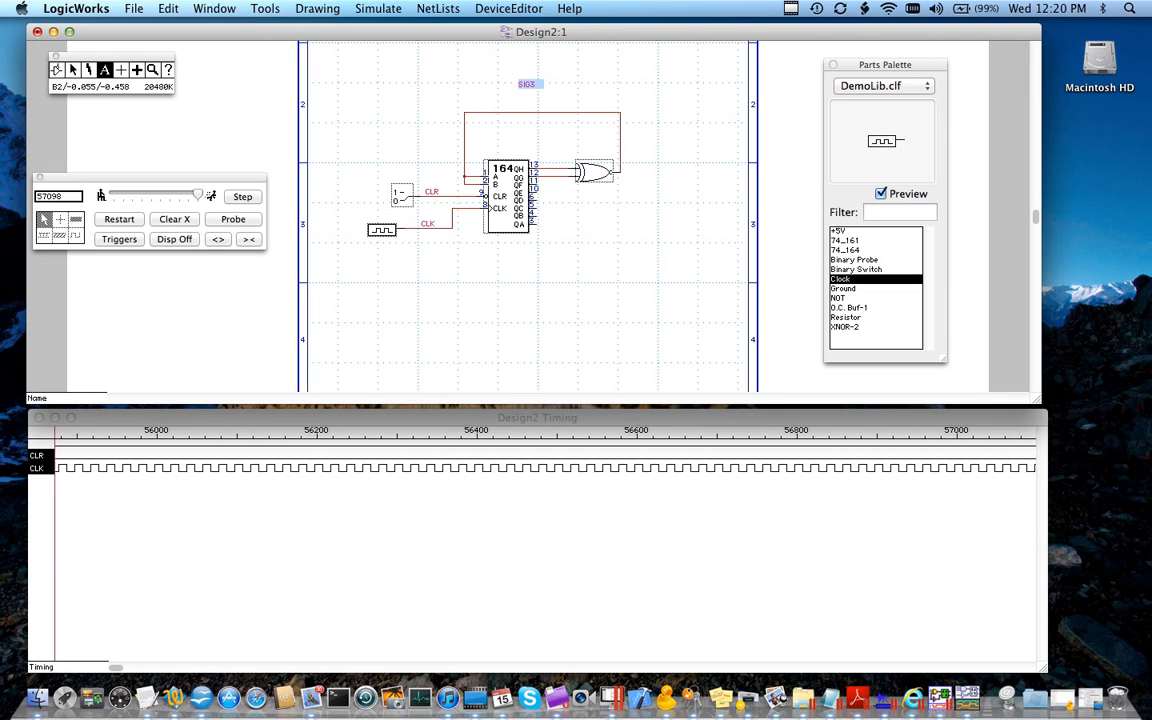
text(Feedback)
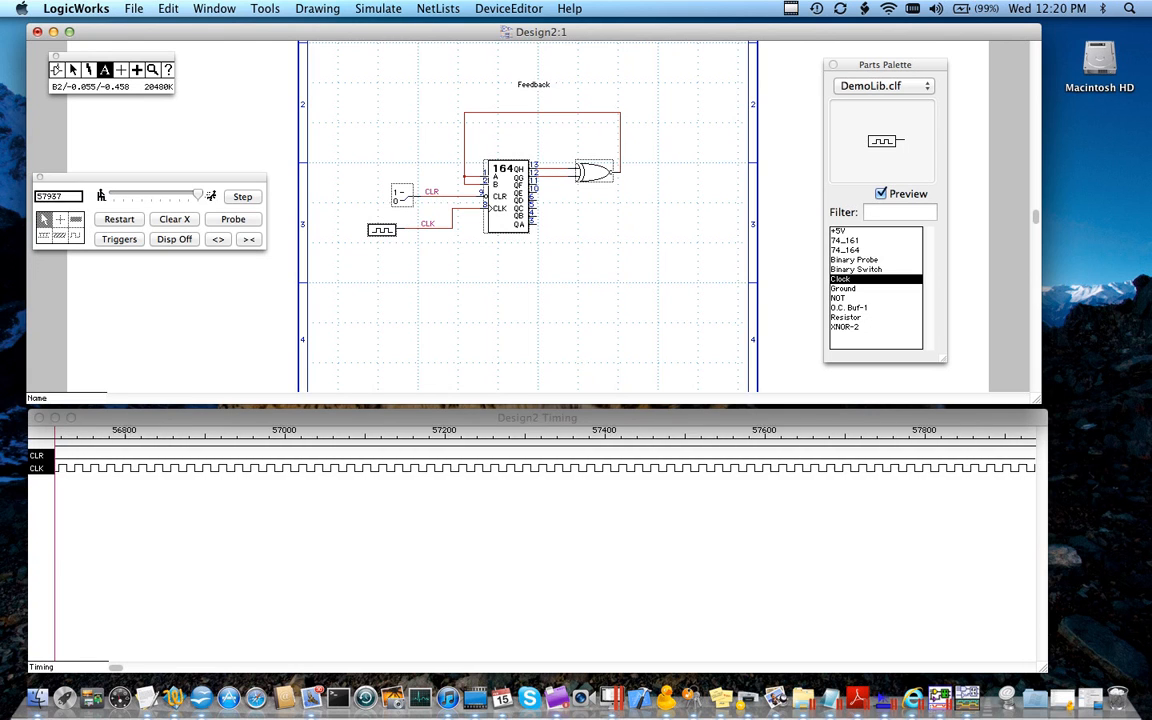
key(Return)
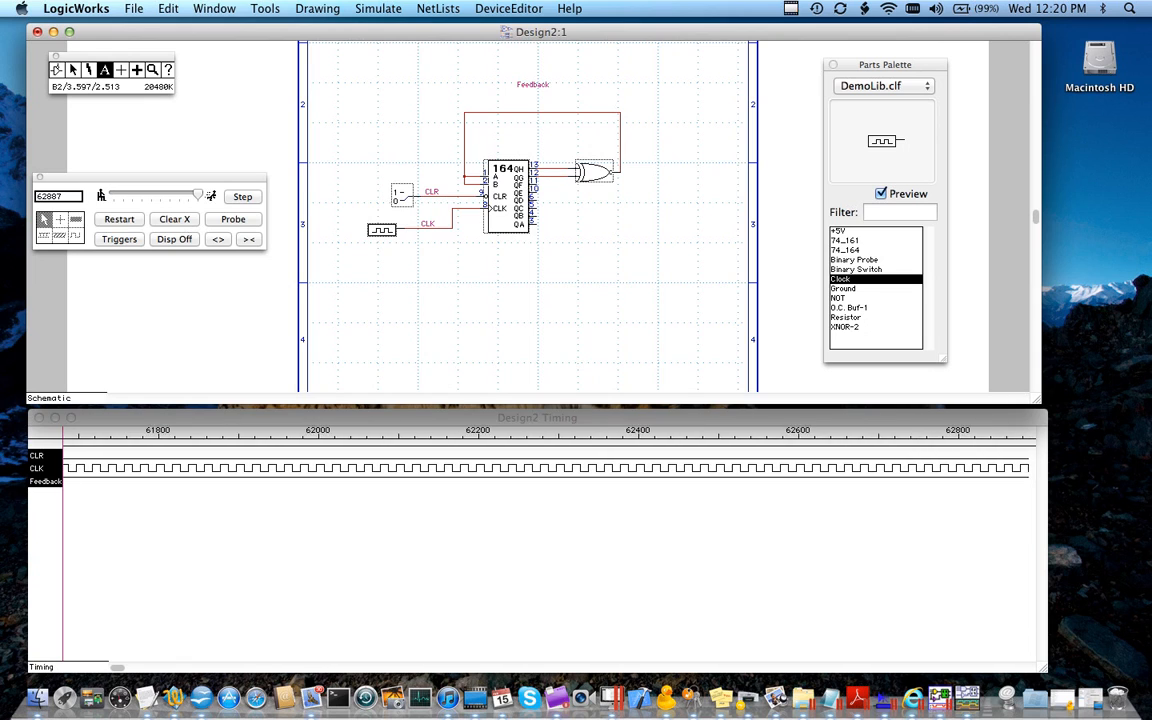
key(space)
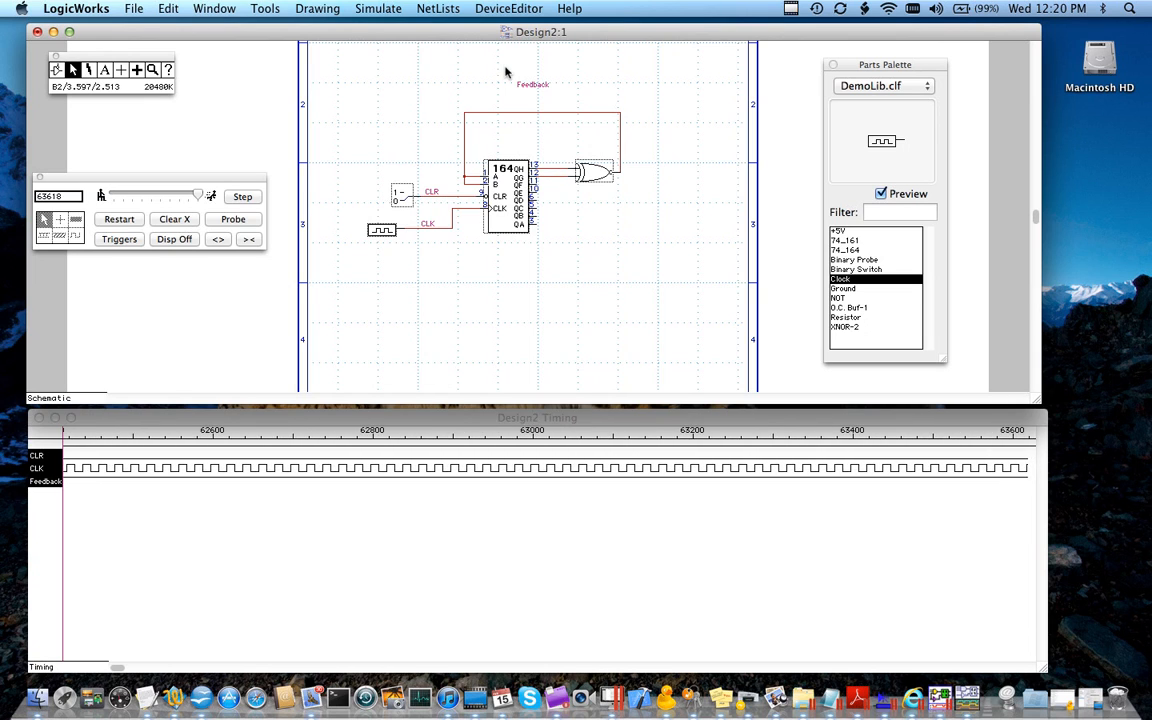
Clear the signal selection in the timing window and set the register's clear switch to 1
click(51, 493)
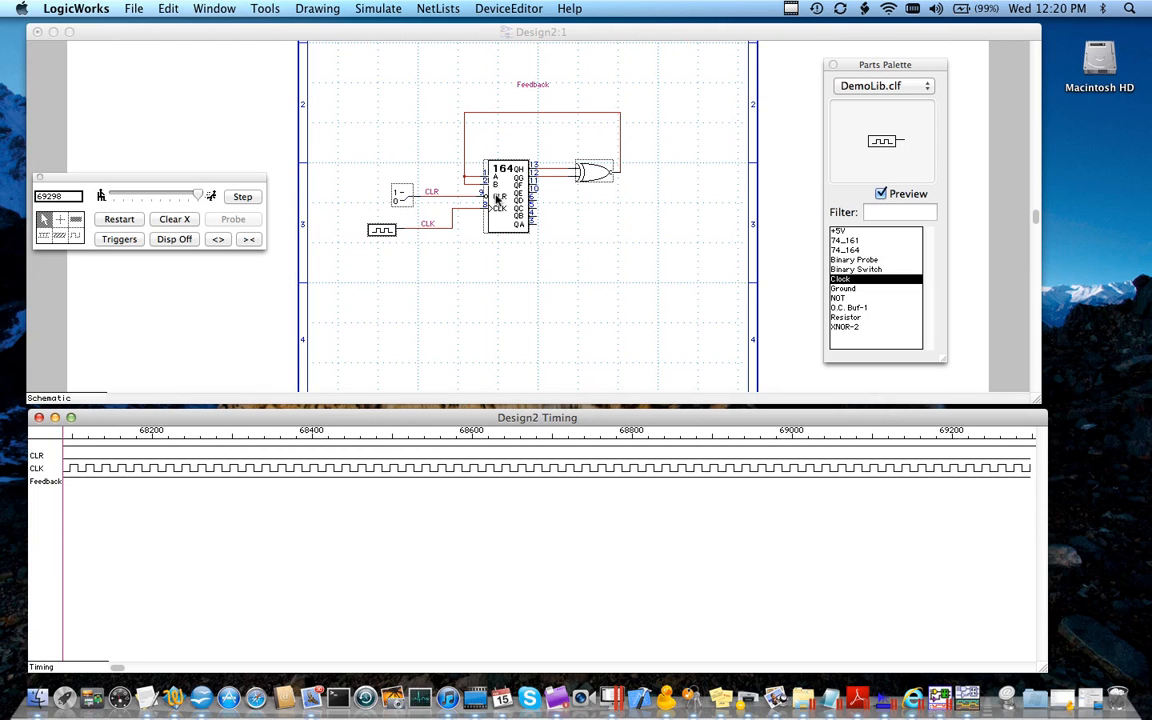
click(404, 201)
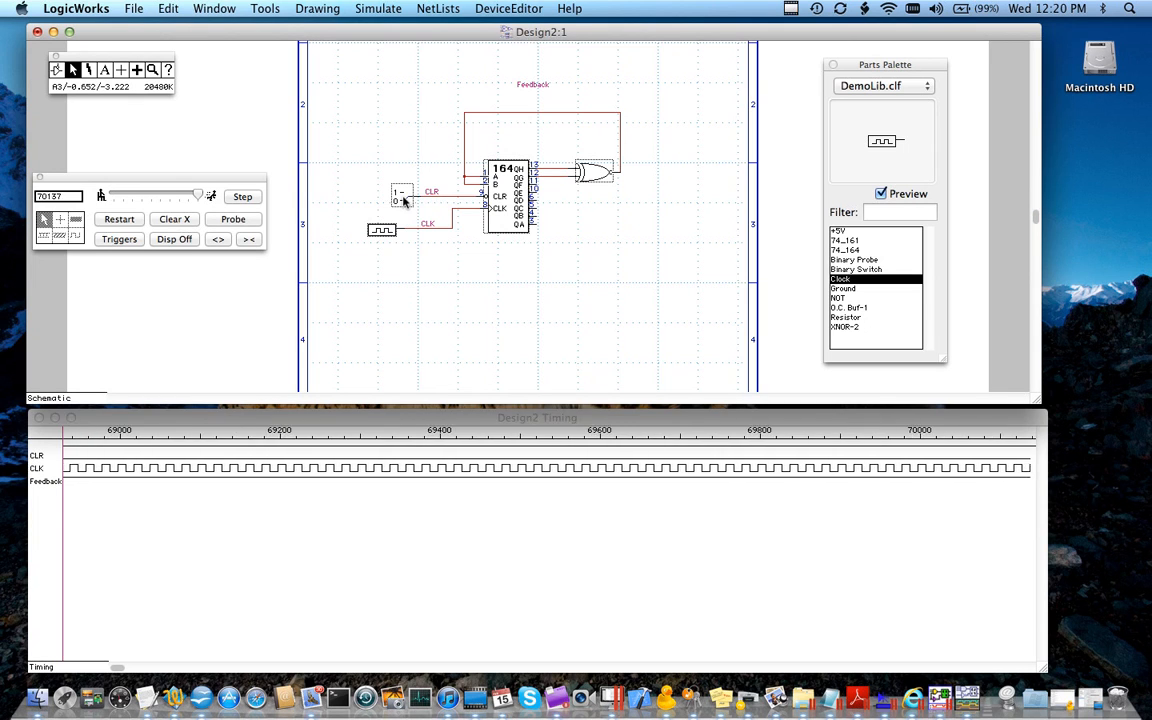
click(404, 201)
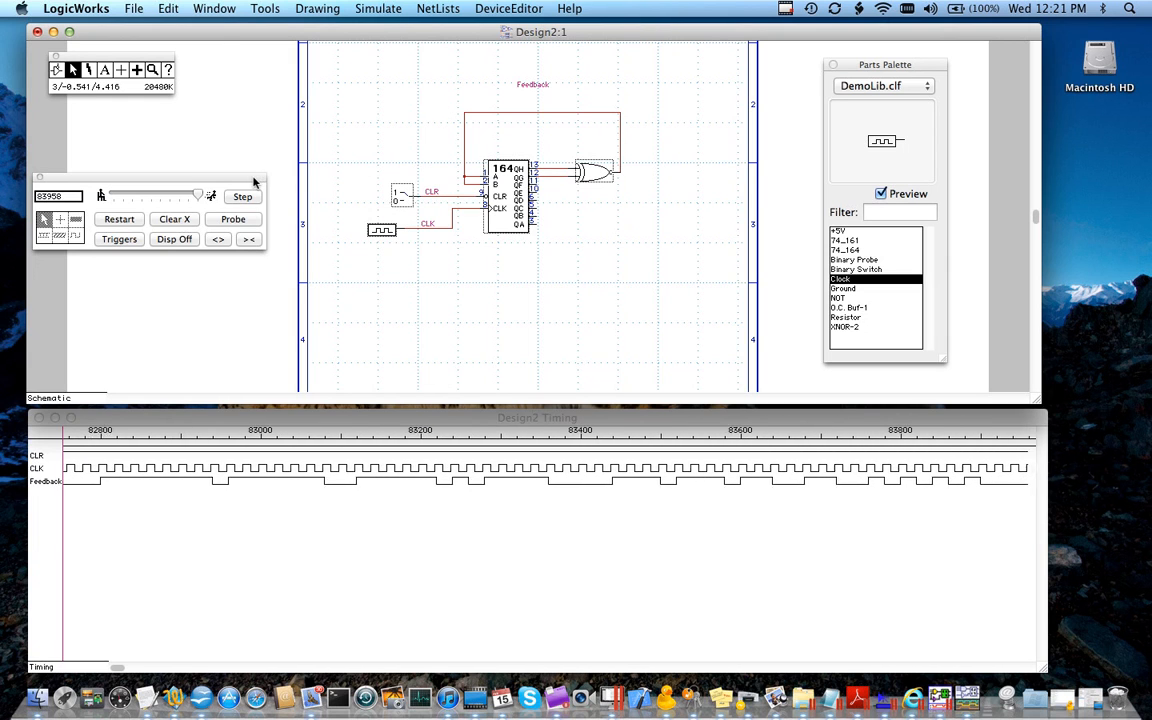
Shift the simulator palette slightly, then expand the timing window's time scale and compress it back
drag(254, 179, 272, 172)
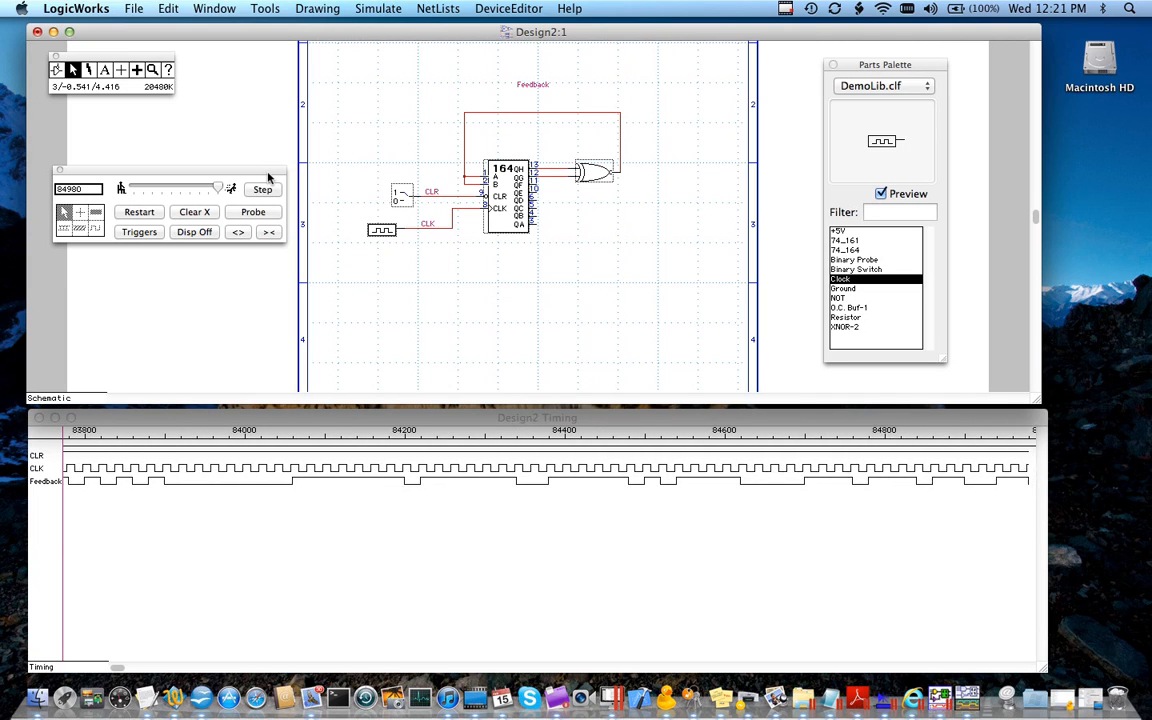
drag(268, 176, 267, 170)
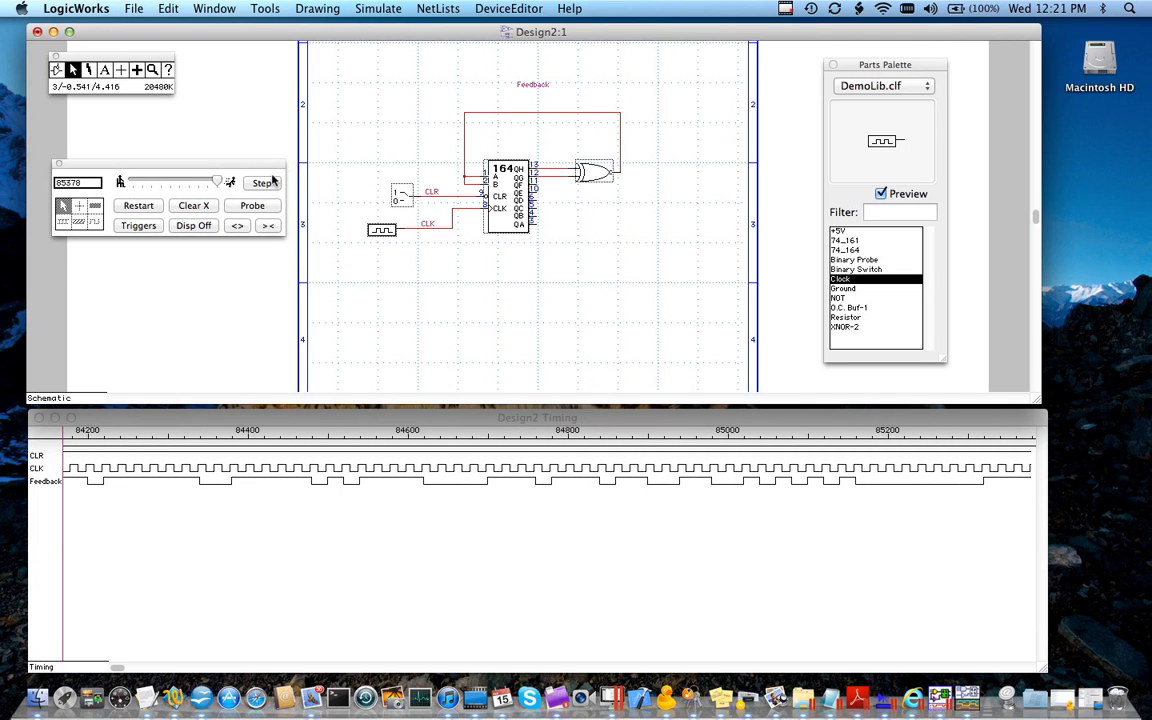
click(239, 226)
click(239, 226)
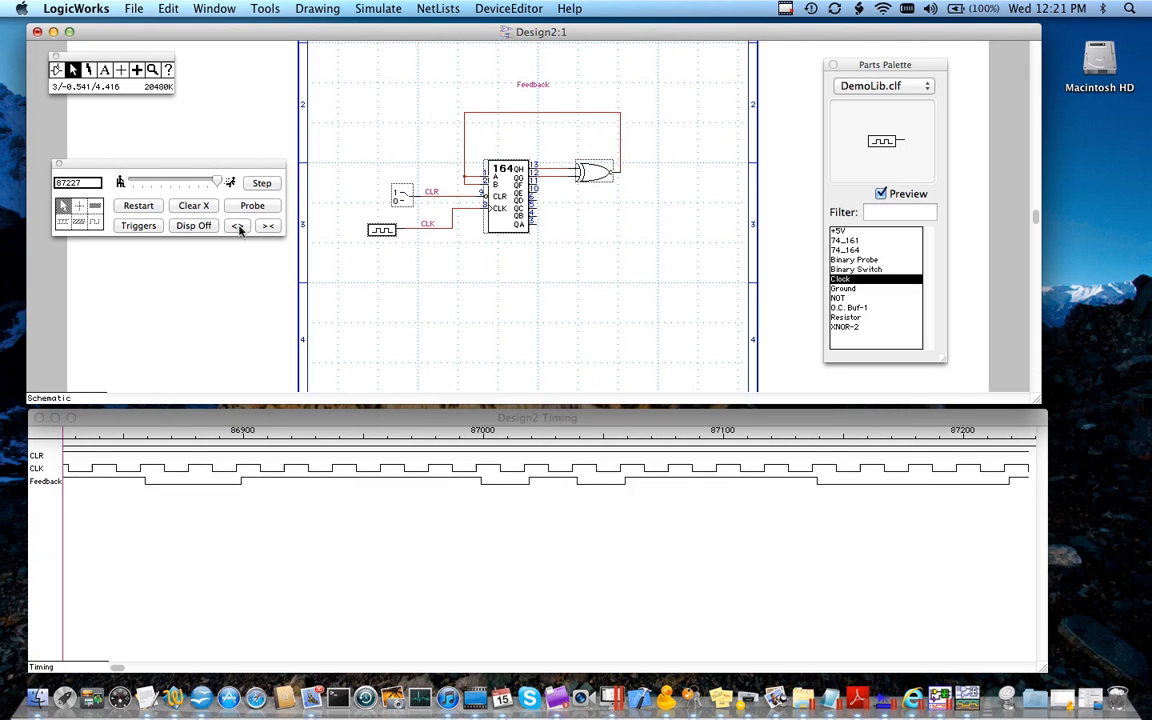
click(239, 226)
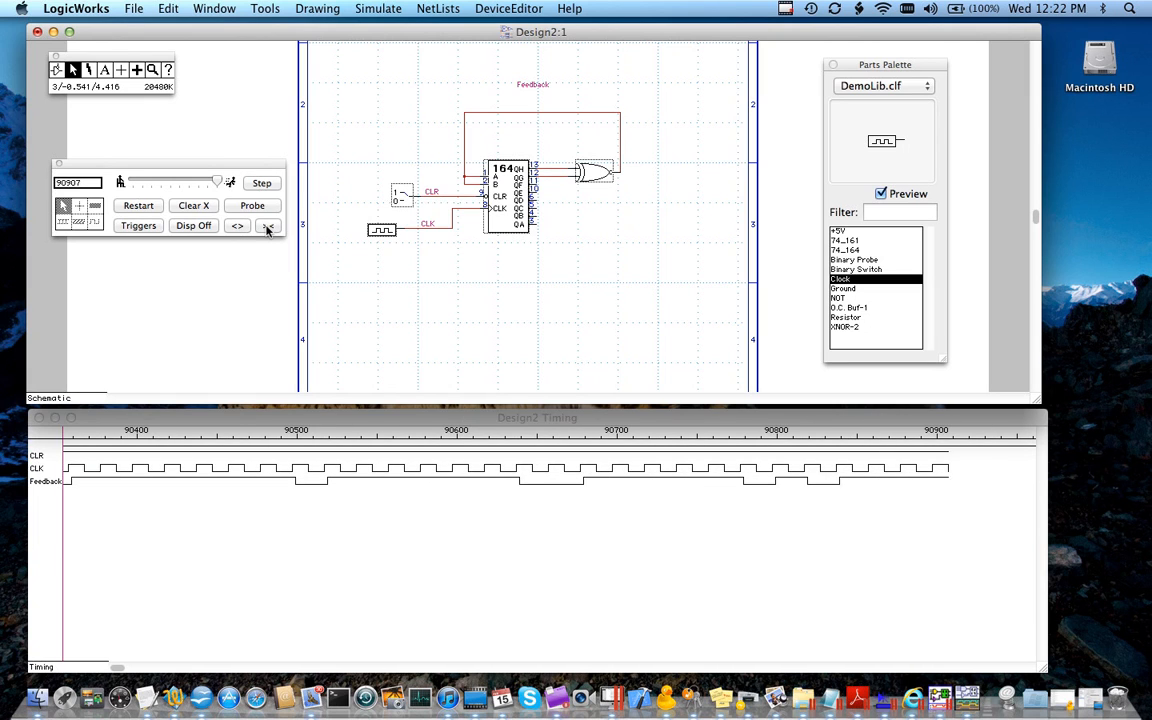
click(267, 228)
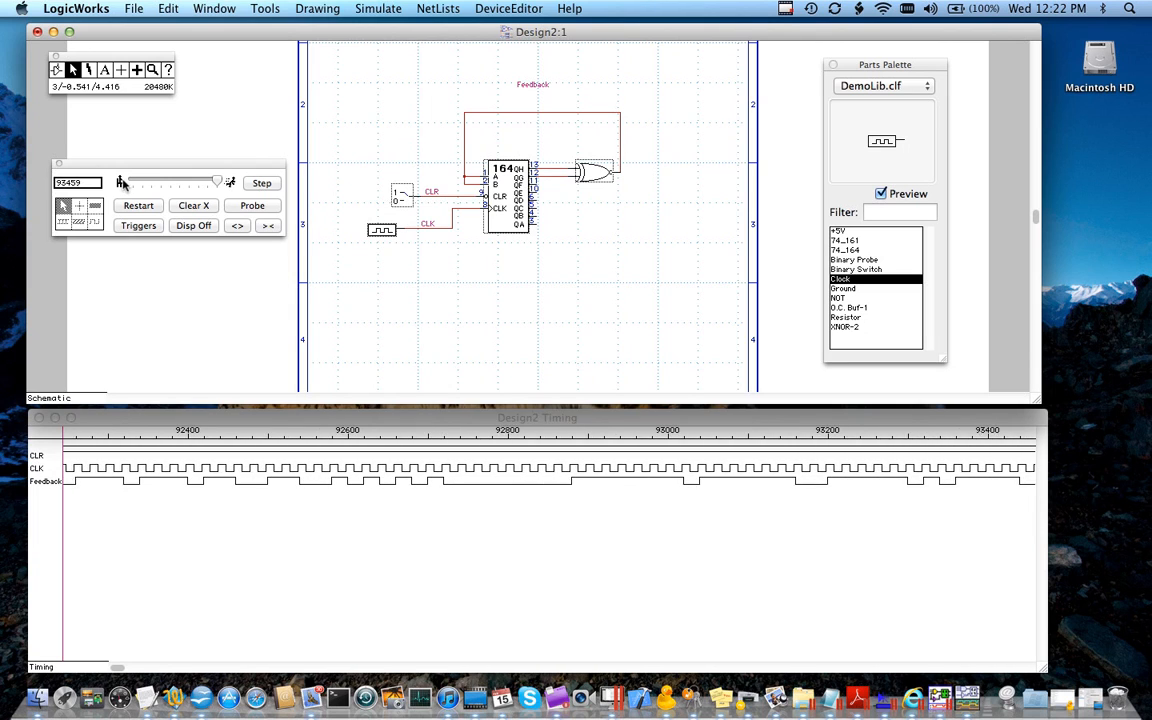
Stop the simulation, run it briefly at full speed, and stop it again to single-step through several events
click(123, 184)
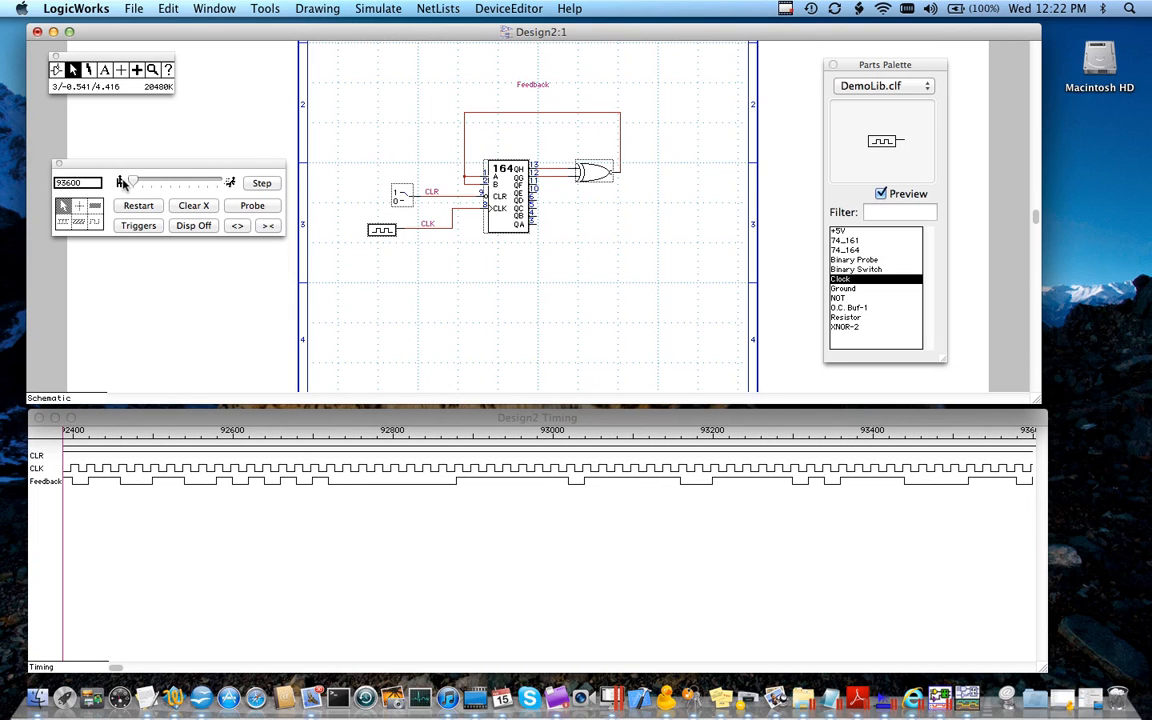
click(230, 185)
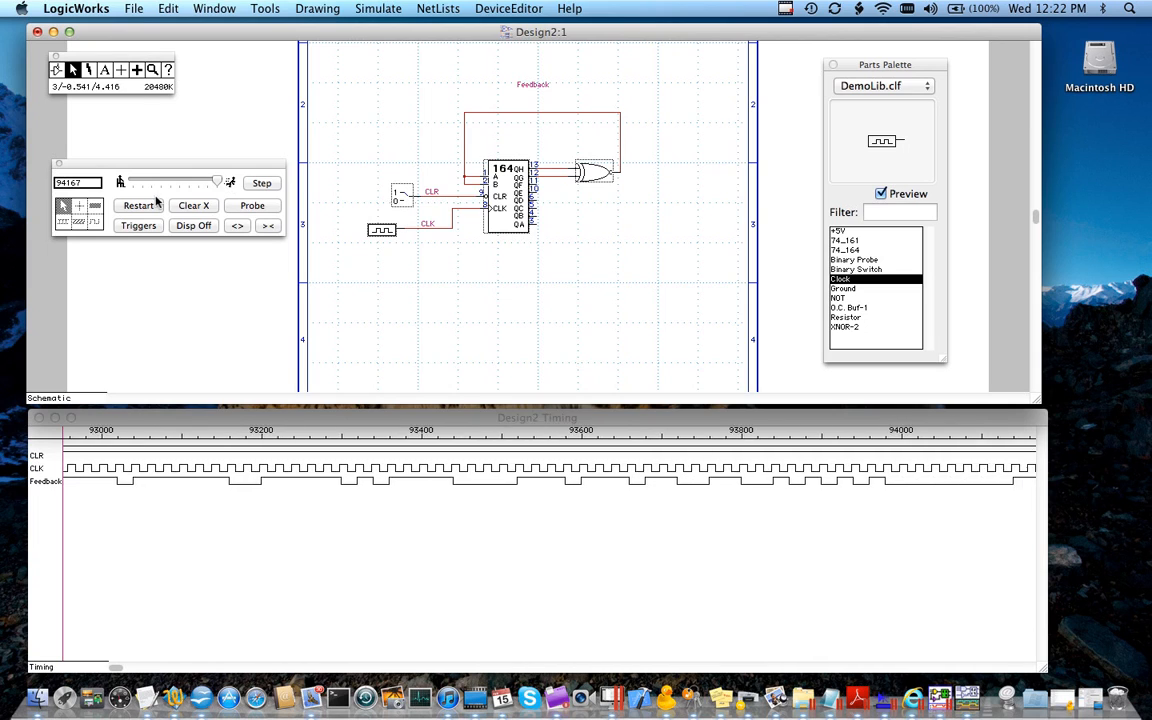
click(119, 182)
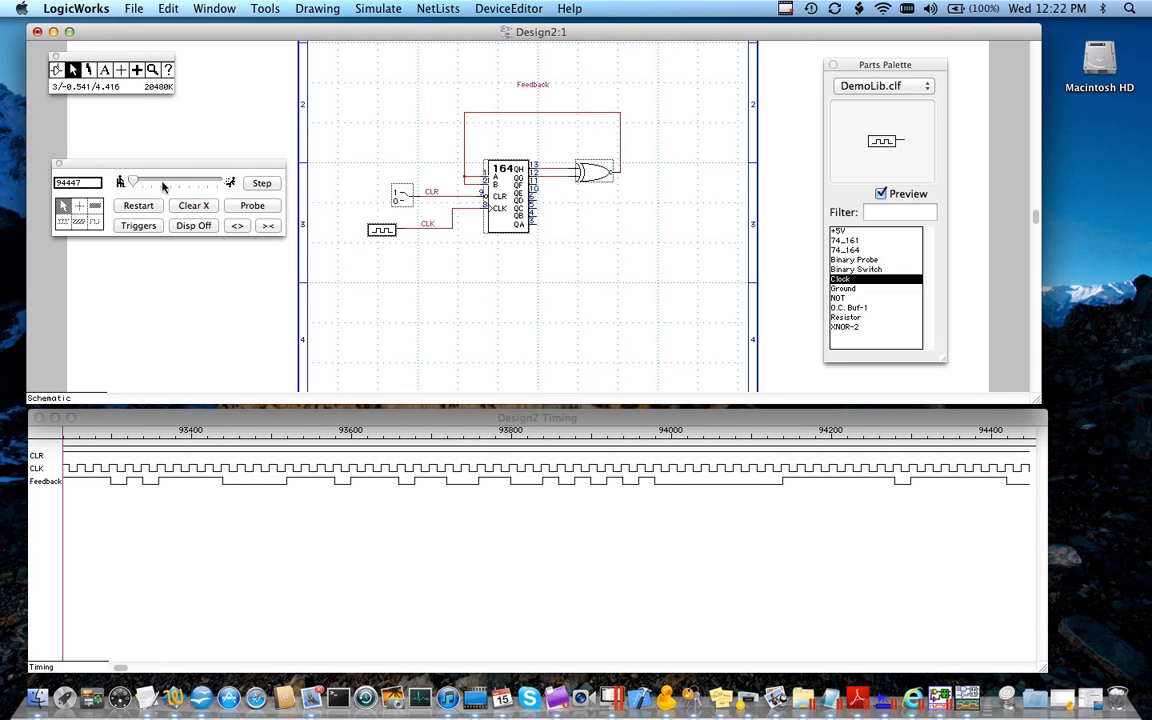
click(260, 183)
click(260, 183)
click(260, 183)
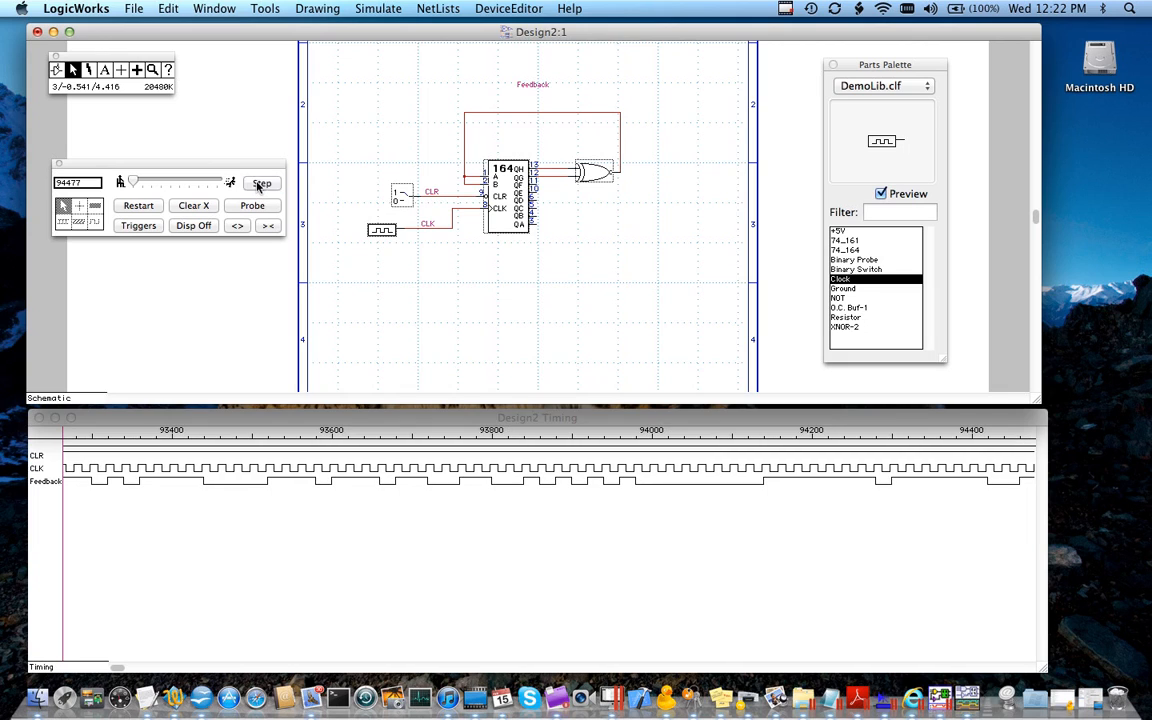
click(260, 183)
click(260, 183)
click(259, 184)
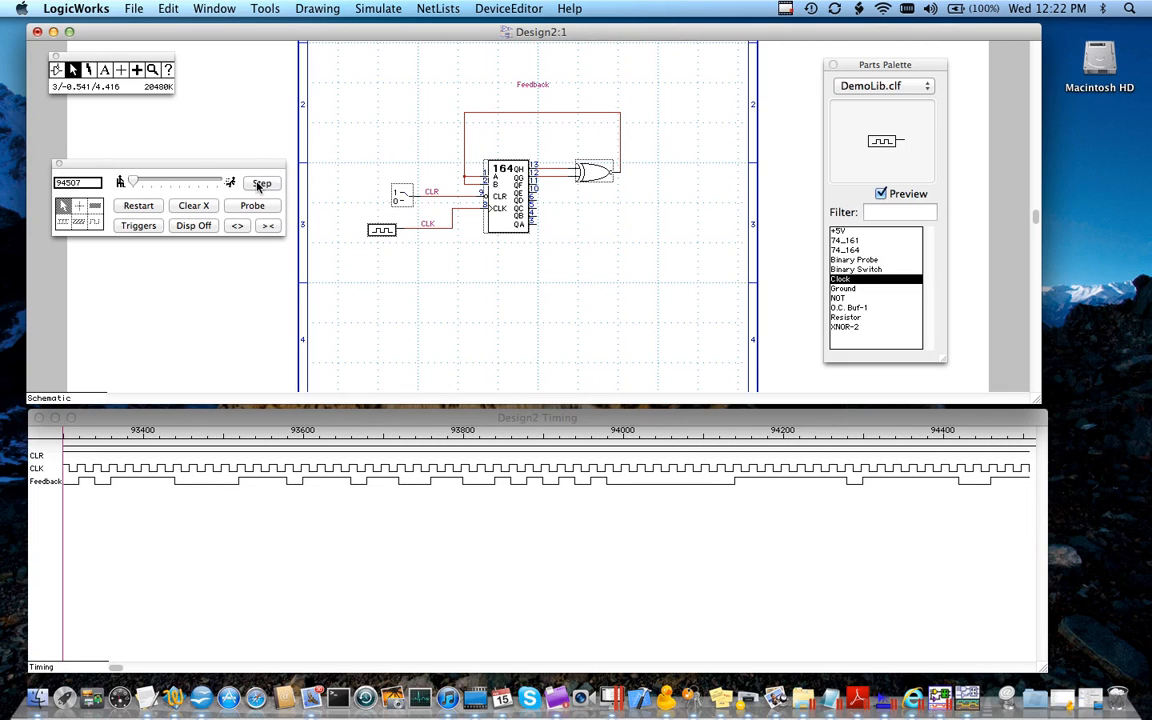
click(259, 184)
Run the simulation at a reduced speed, restart it from time zero, and set it back to full speed
mouse_move(137, 183)
mouse_down()
mouse_move(217, 180)
mouse_move(157, 181)
mouse_up()
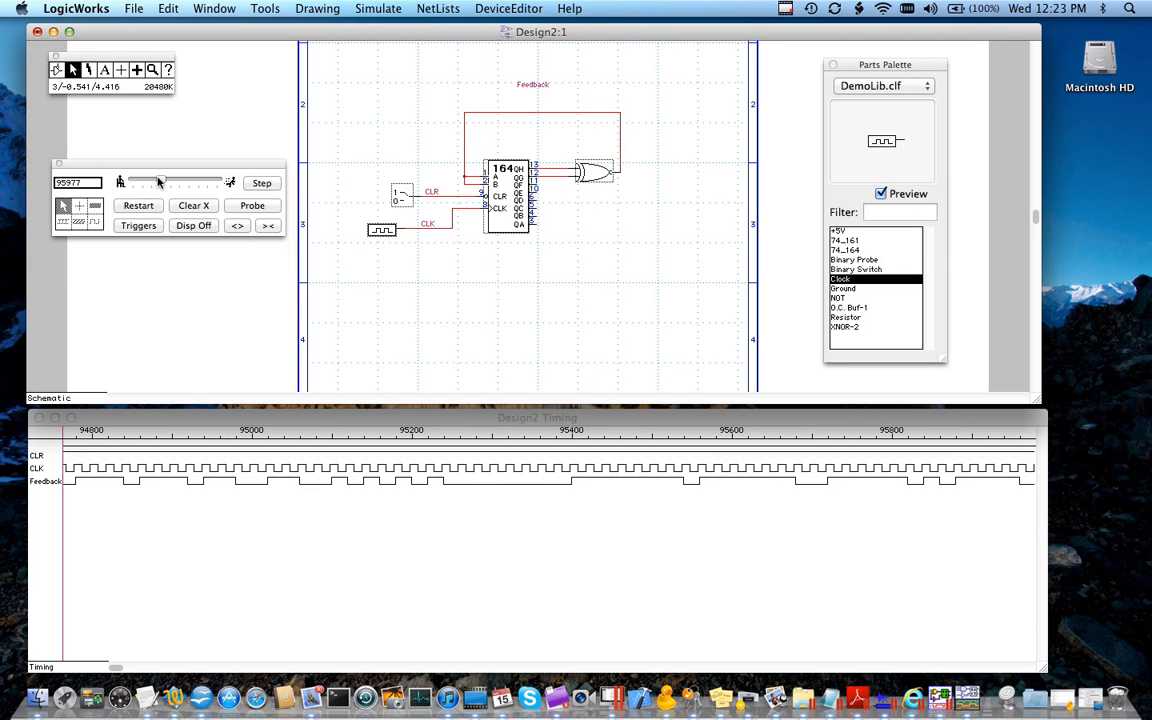
click(140, 206)
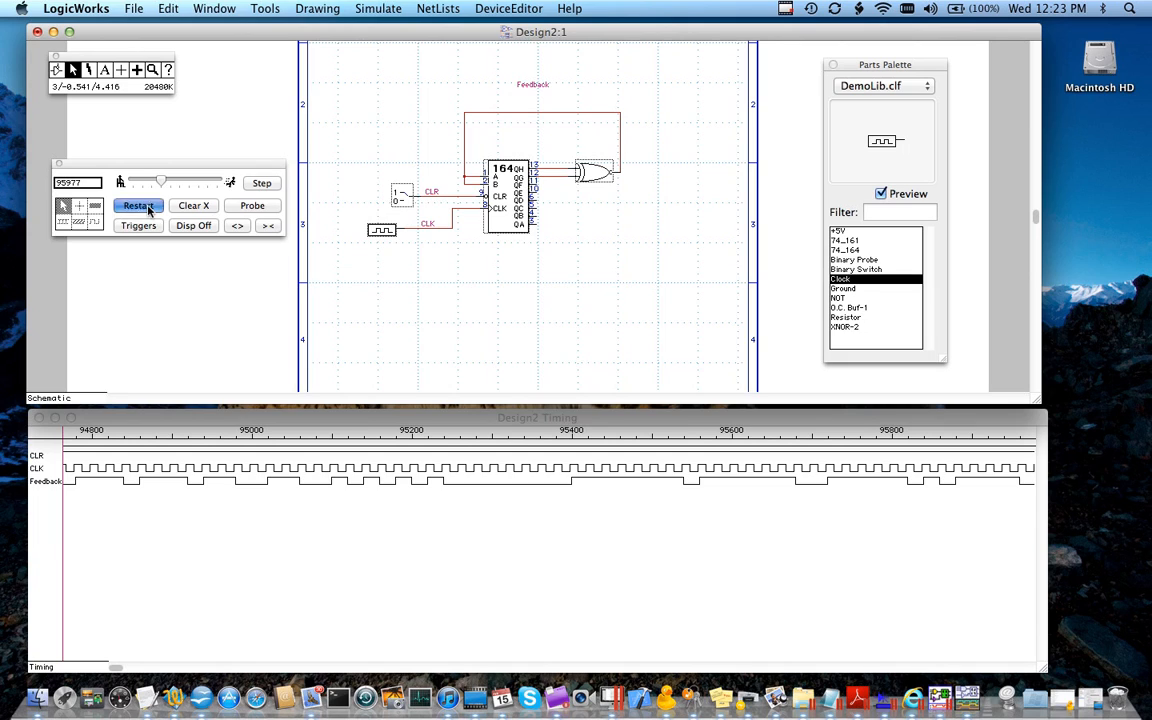
click(230, 184)
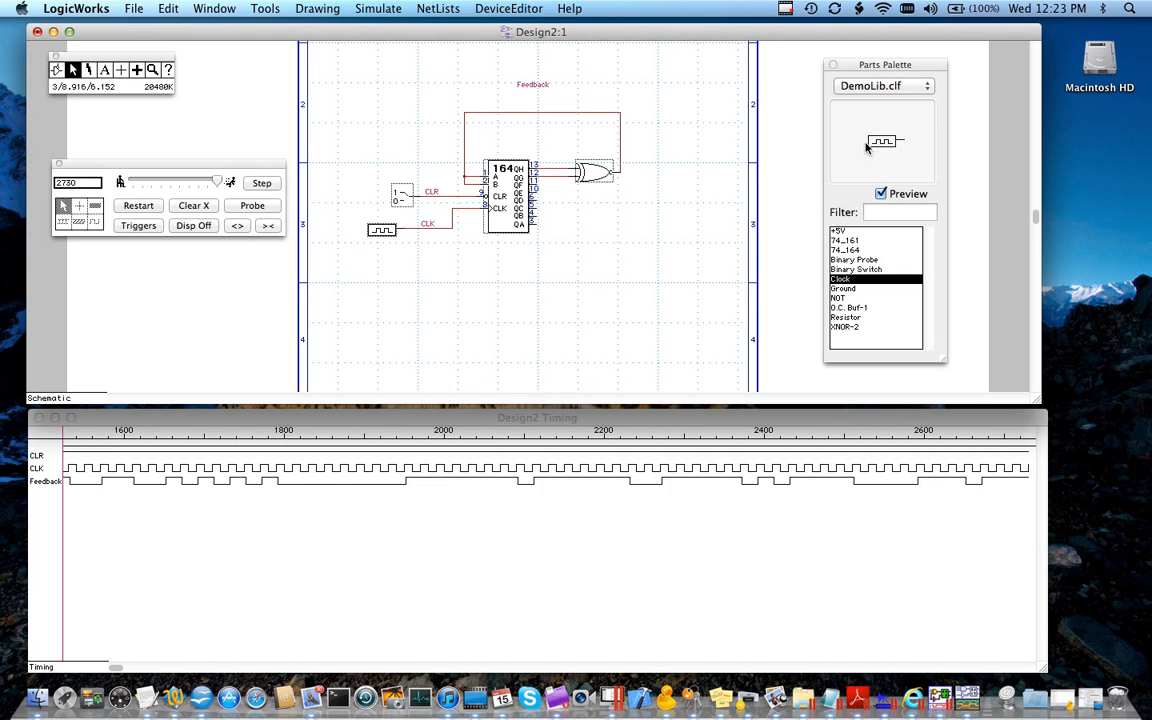
Place one Binary Probe from DemoLib.clf beside the register, connect it to output QA, and end part placement
click(860, 260)
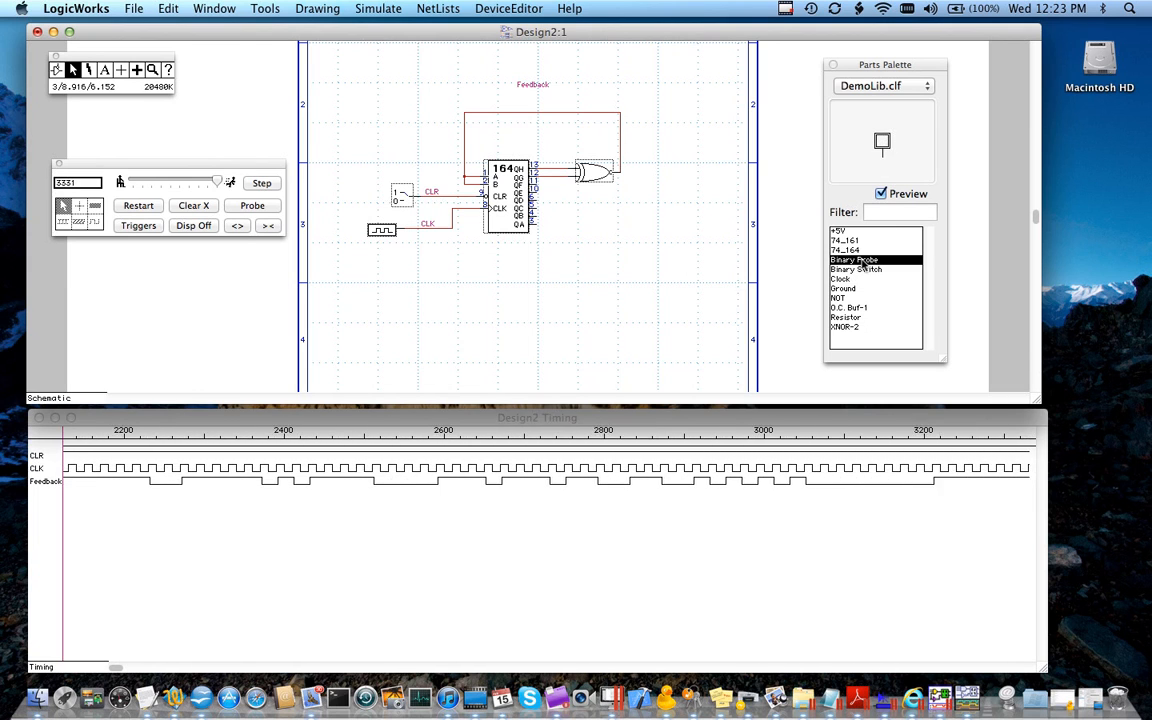
click(579, 216)
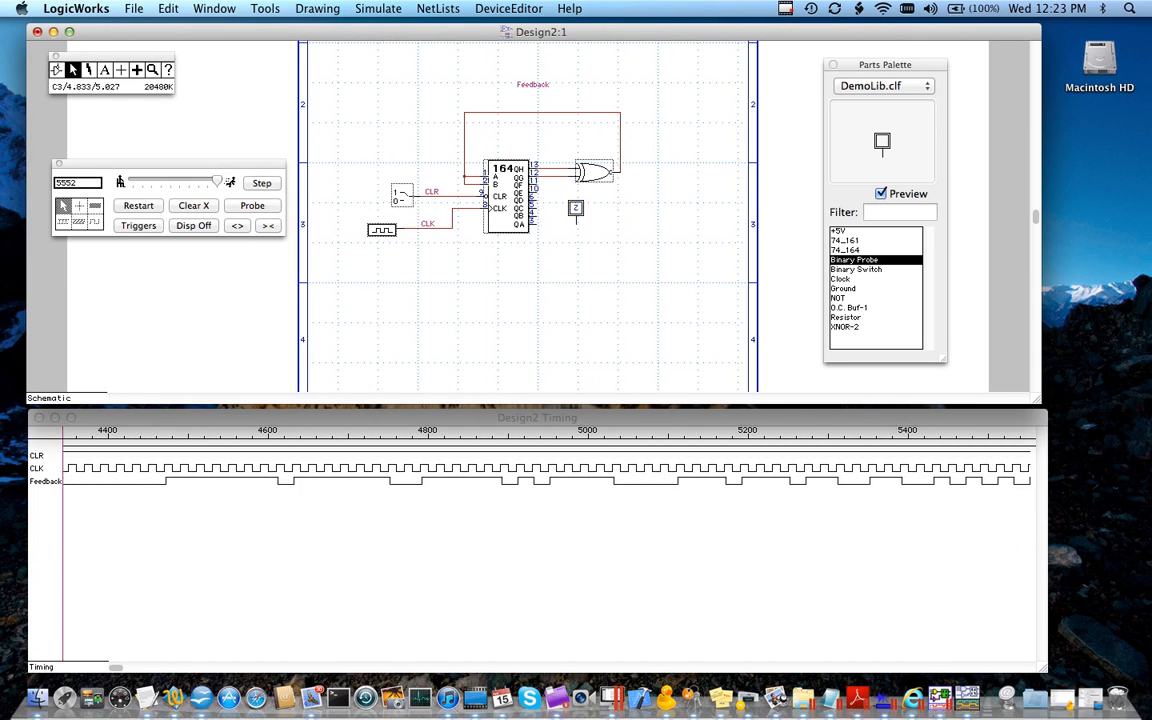
click(576, 208)
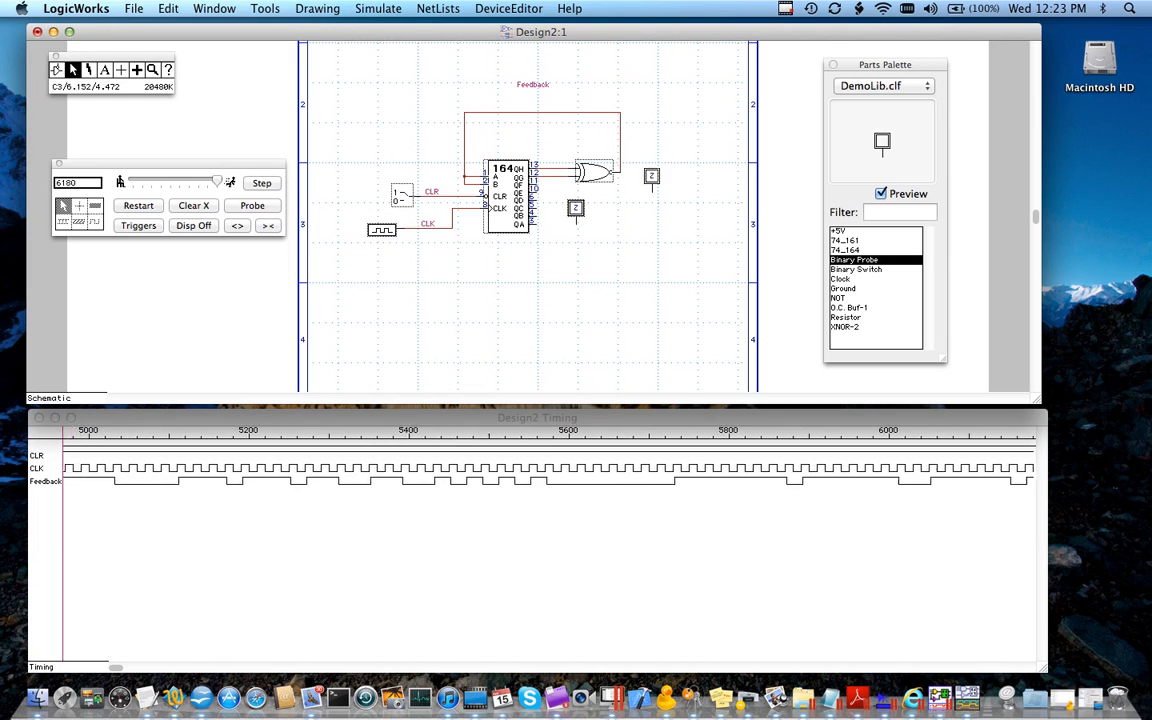
key(space)
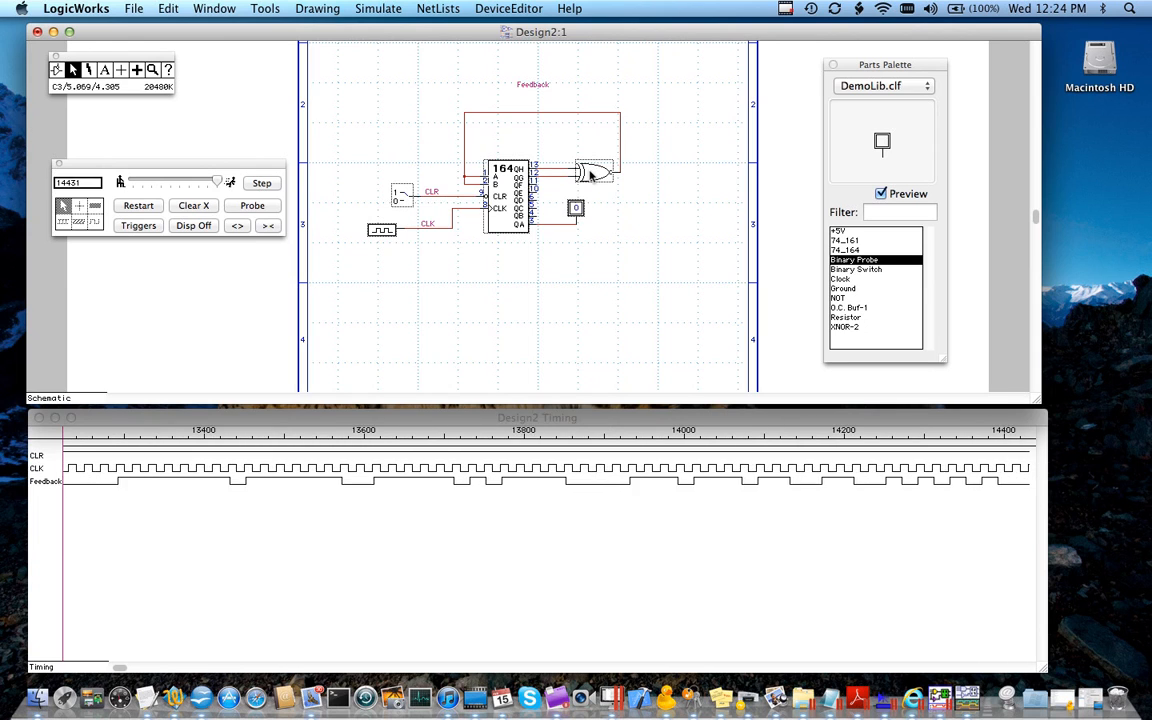
Open the simulation parameters of the XNOR gate and raise its device delay to 5
click(591, 175)
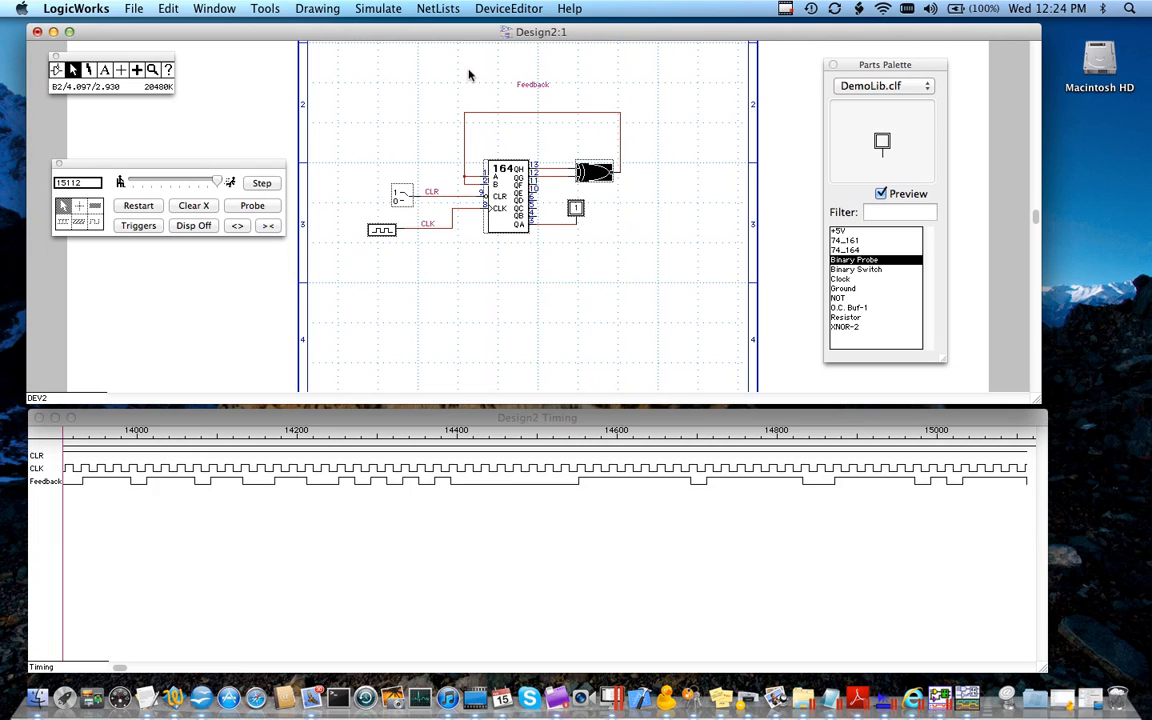
click(386, 9)
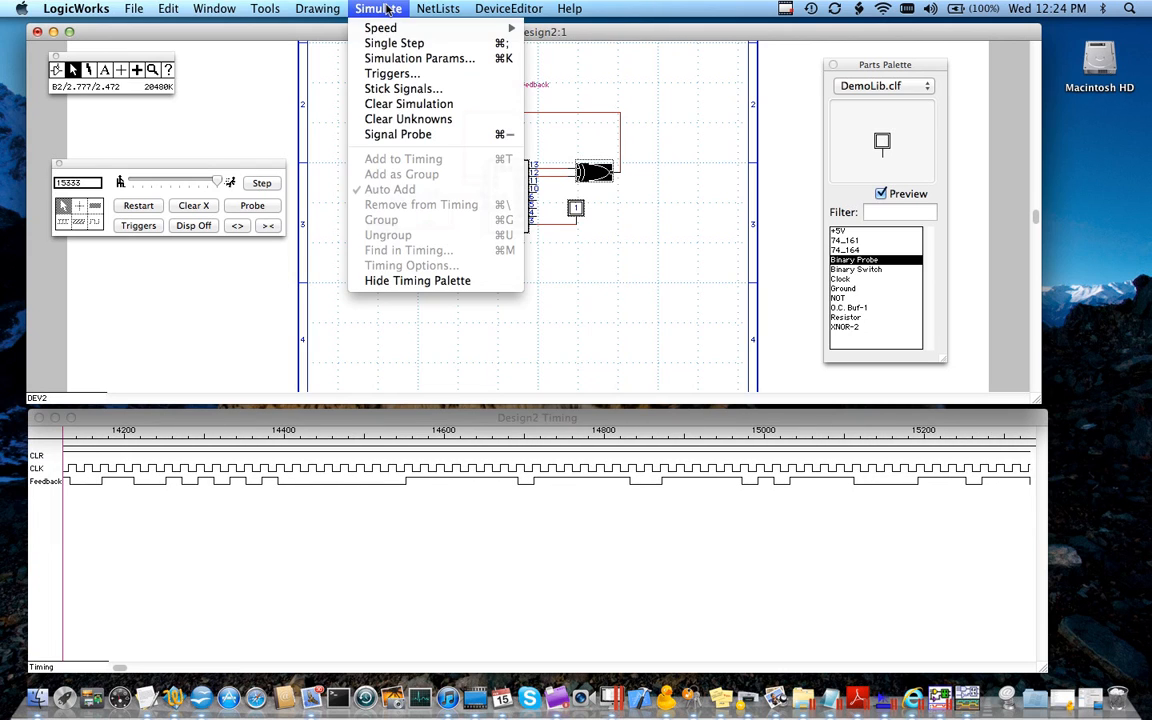
click(394, 62)
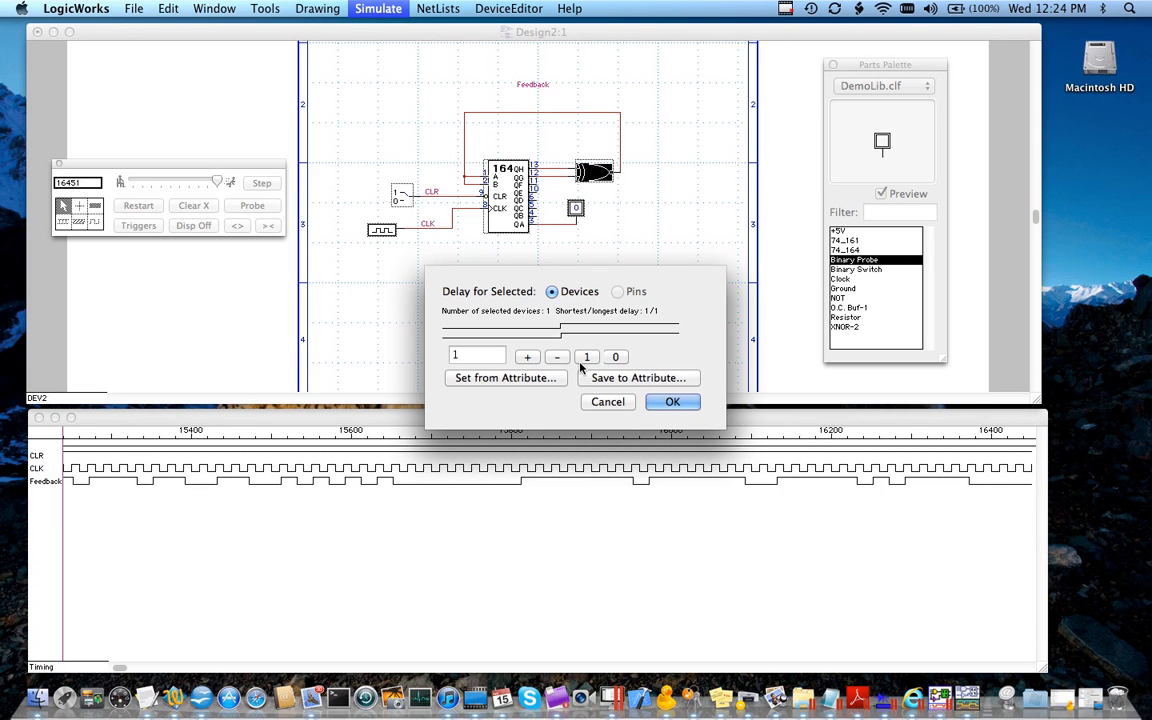
click(528, 357)
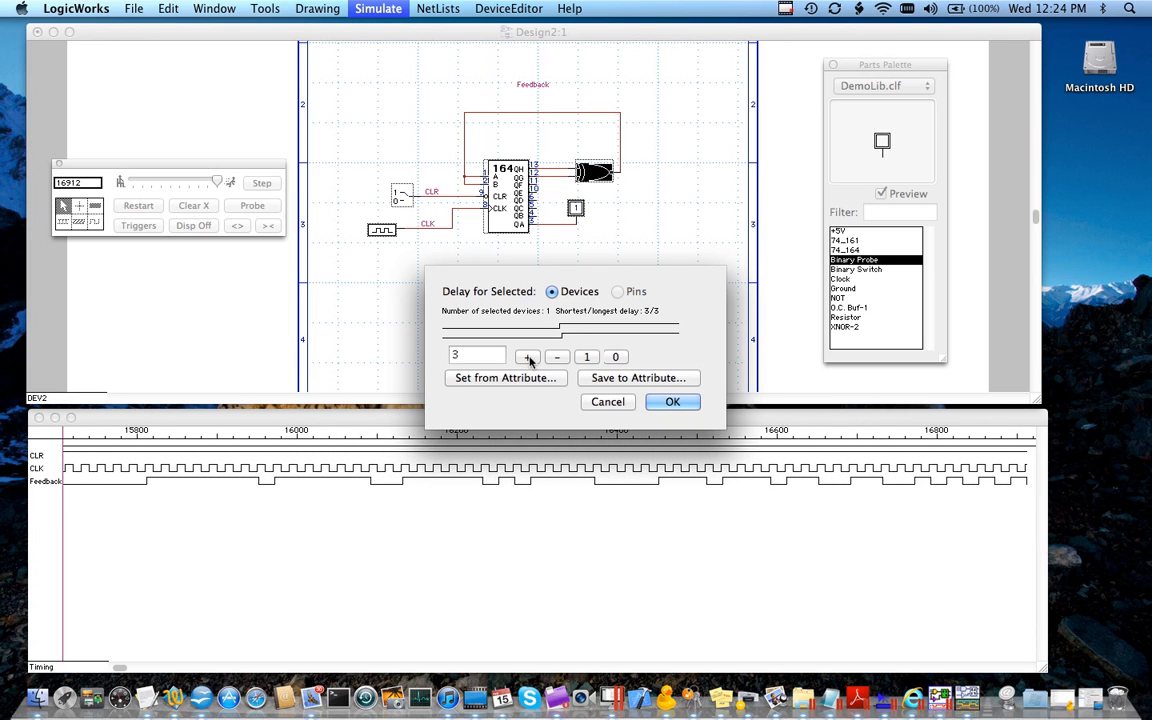
click(528, 358)
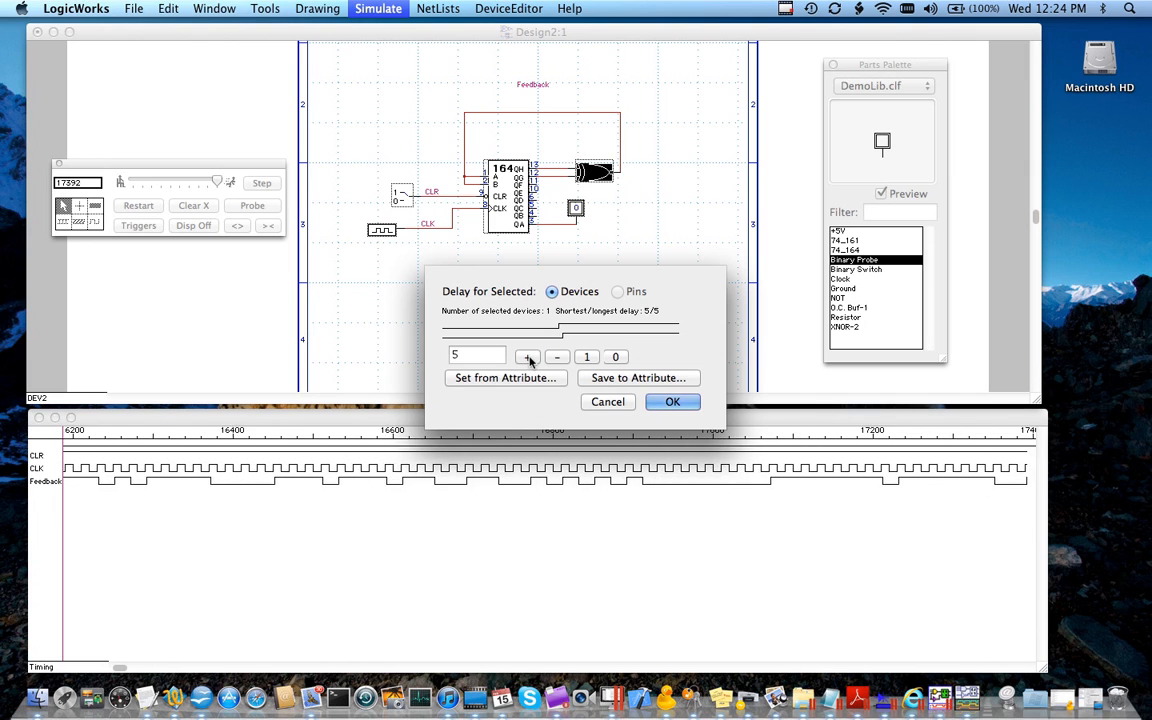
Lower the XNOR gate's device delay to 1 and then reset it to 0
click(557, 358)
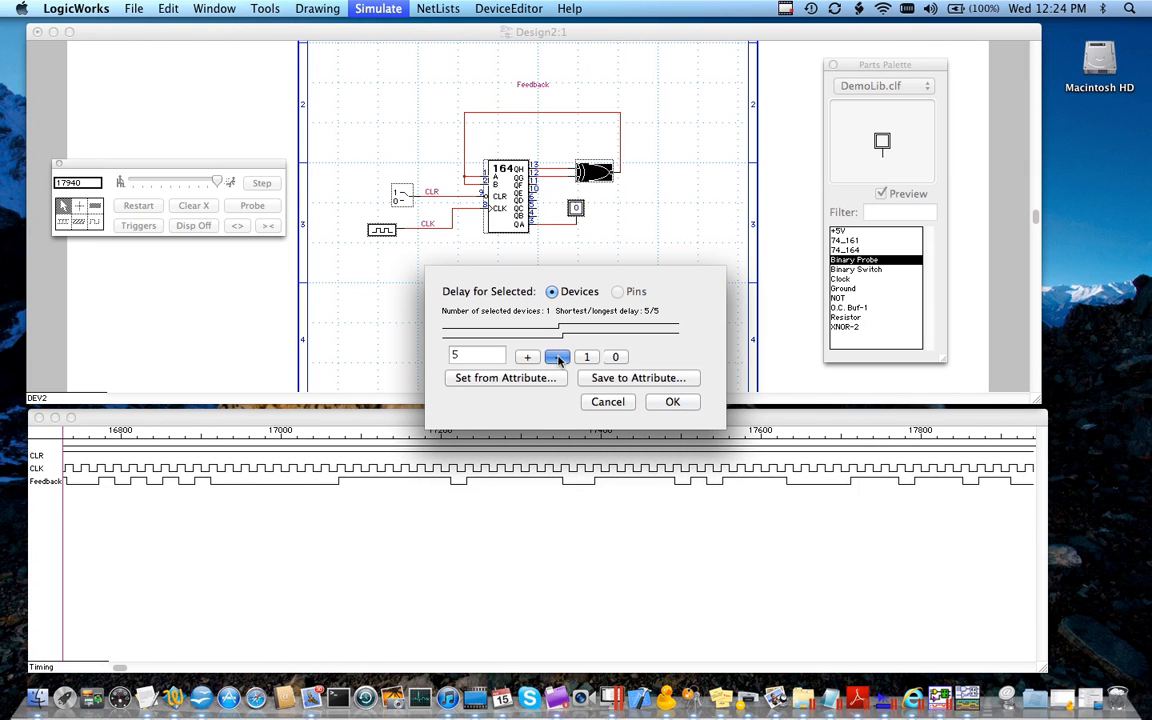
click(557, 358)
click(557, 358)
click(558, 358)
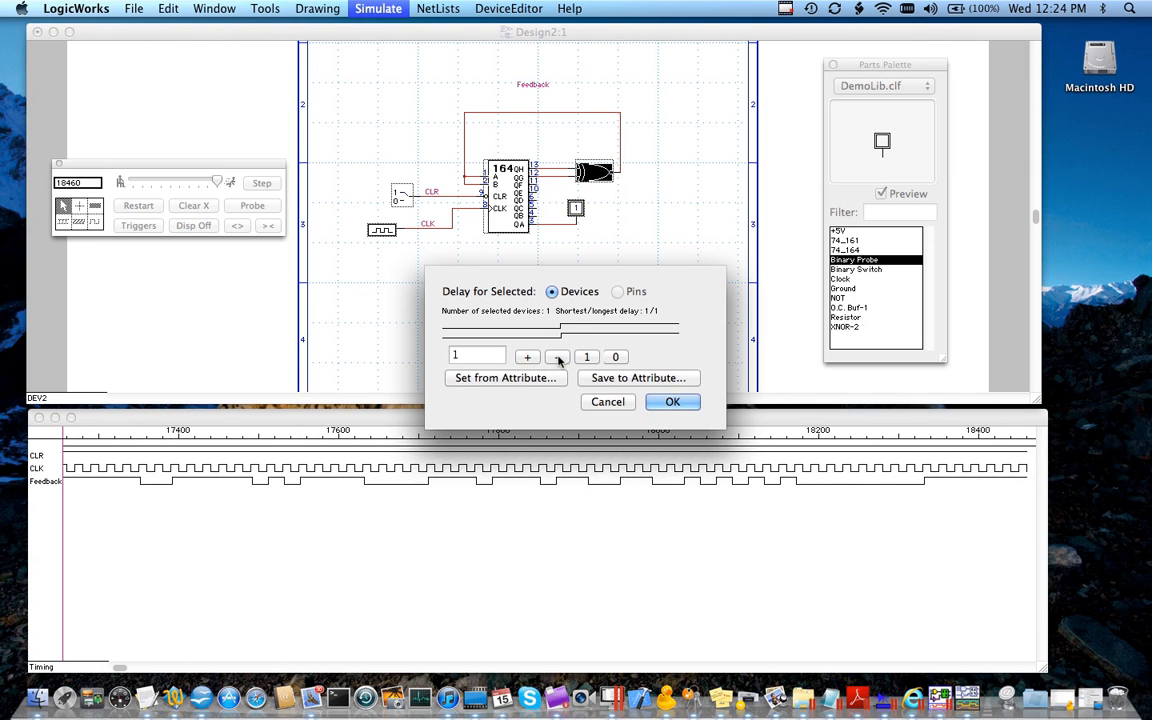
click(614, 358)
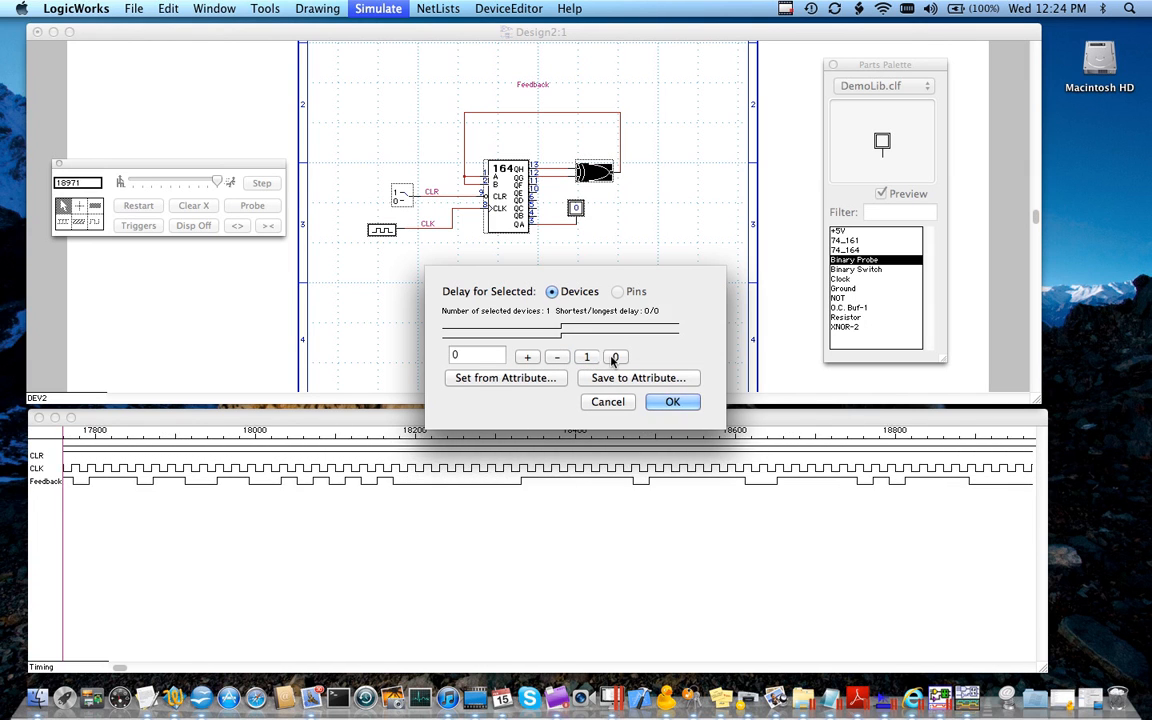
Raise the XNOR gate's device delay from 0 in single increments and apply the new delay
click(527, 357)
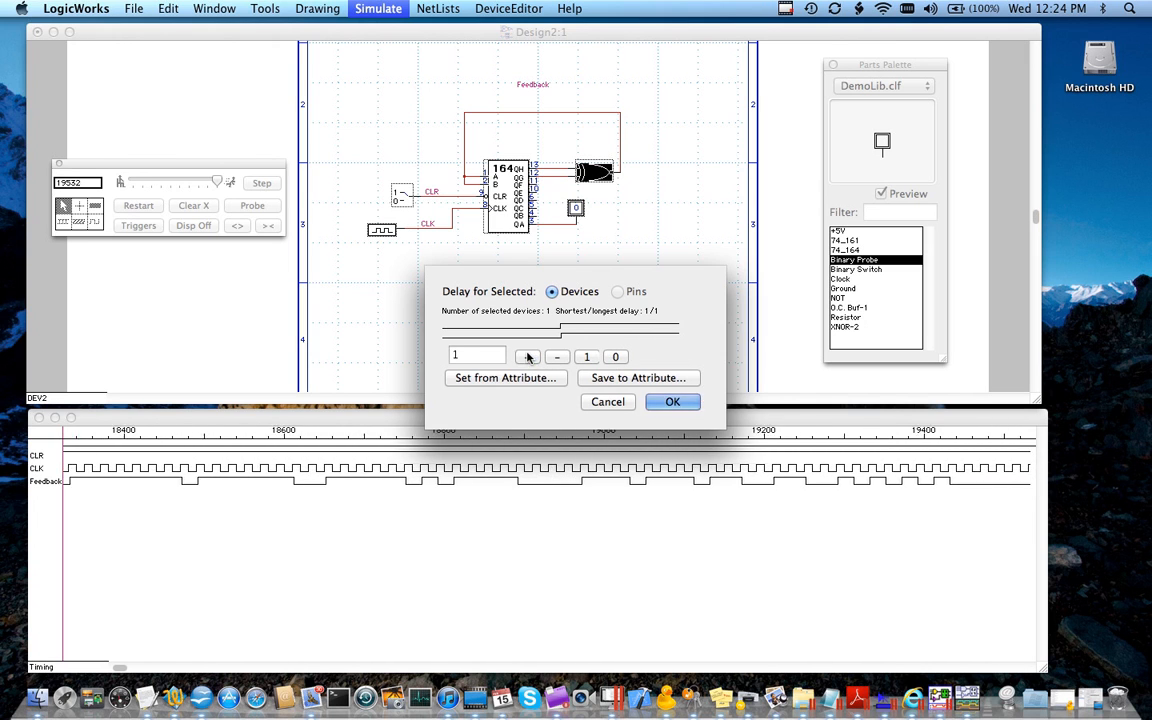
click(528, 358)
click(528, 357)
click(528, 357)
click(528, 357)
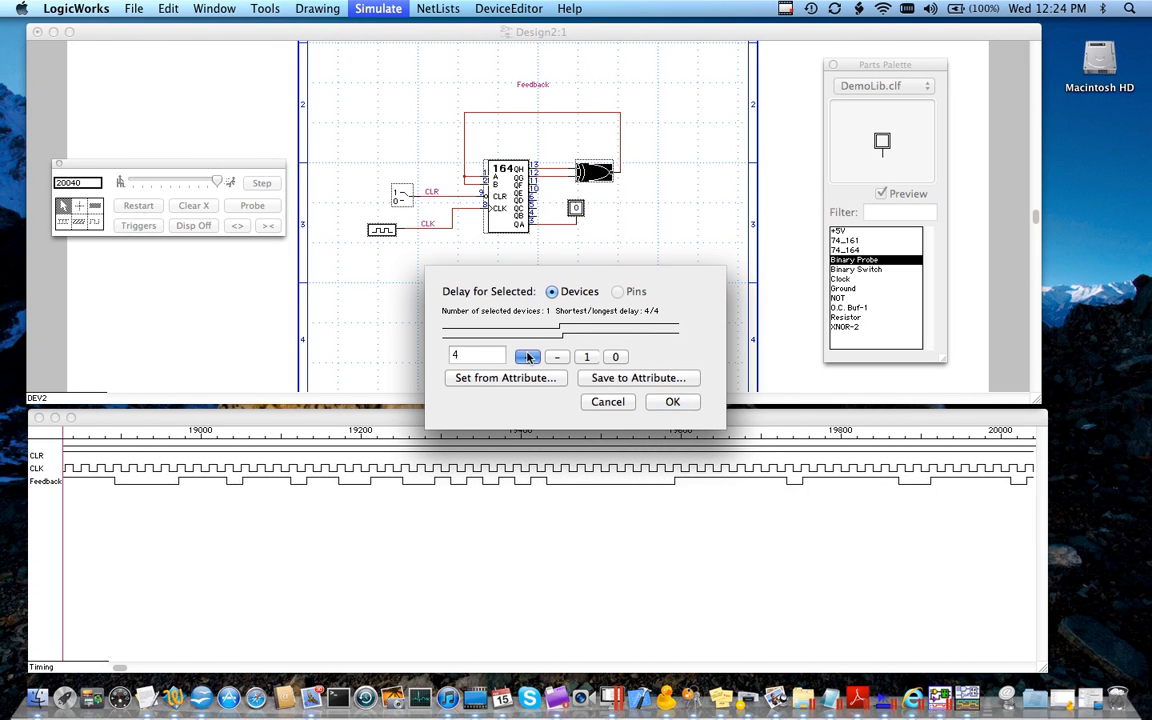
click(665, 403)
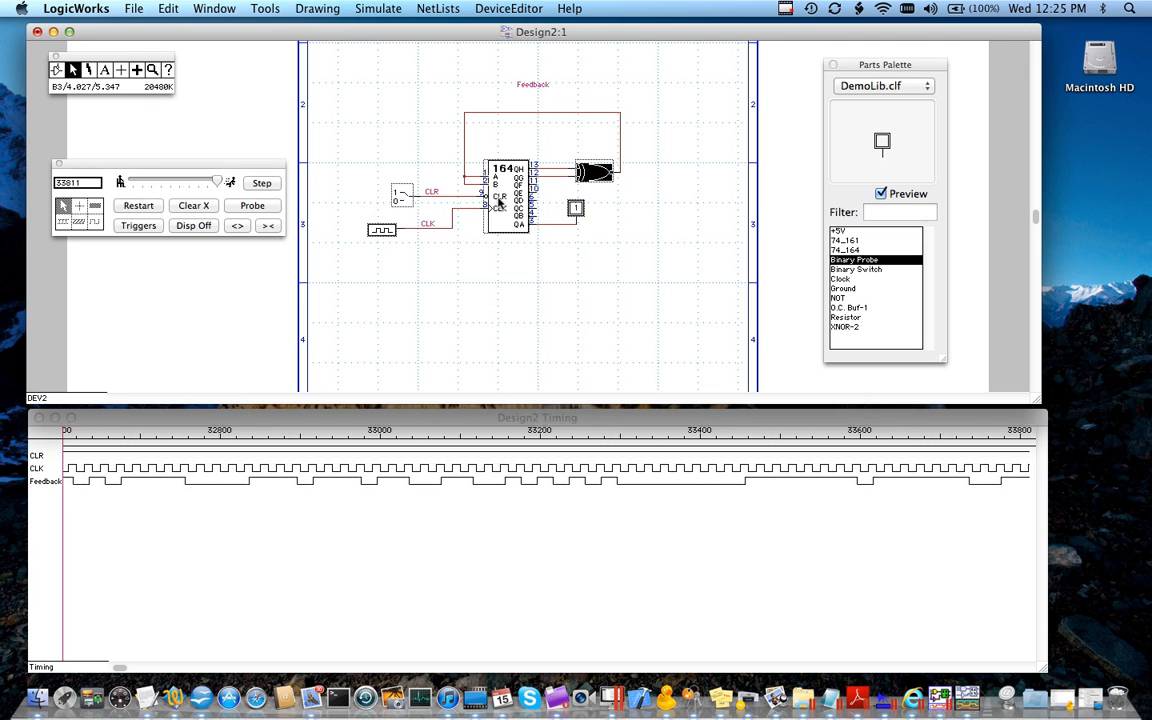
Start saving the design as a new file and choose the Desktop as its destination folder
click(134, 8)
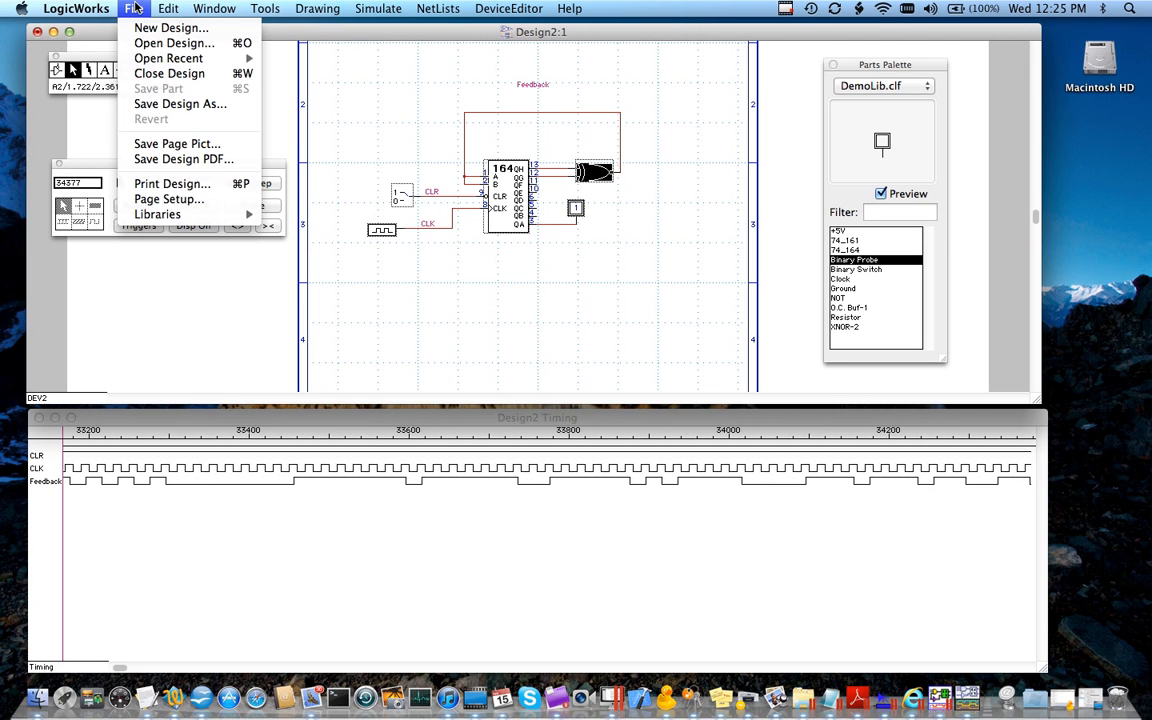
mouse_move(165, 63)
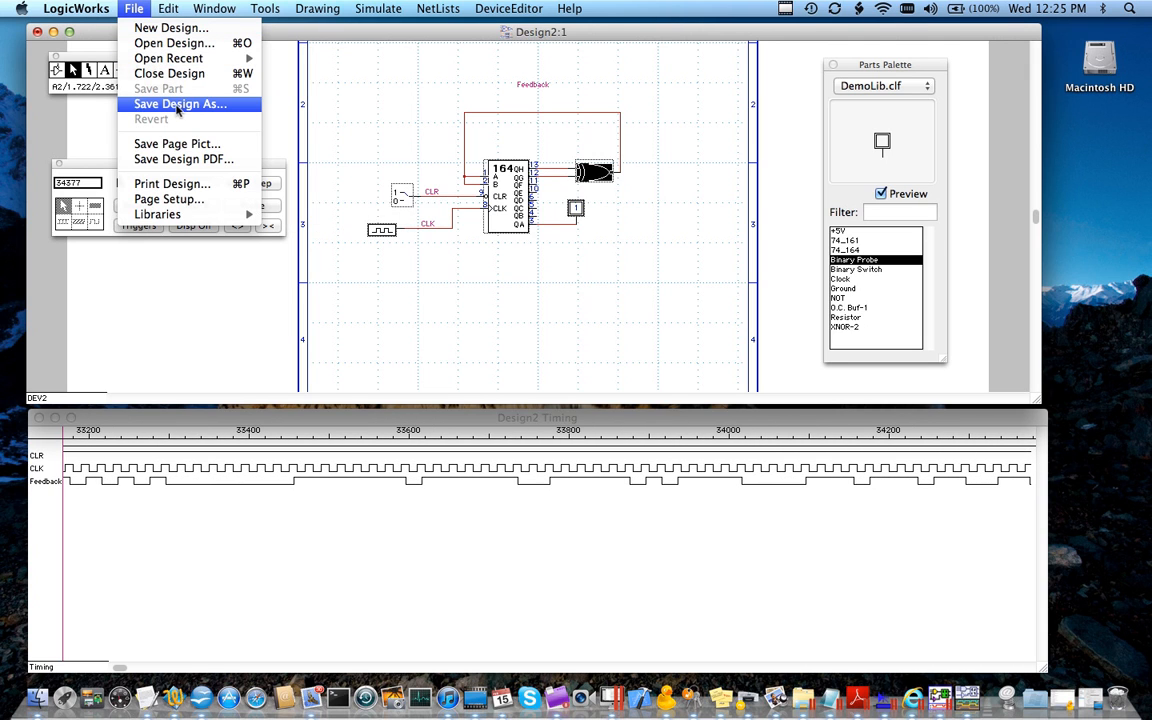
click(179, 105)
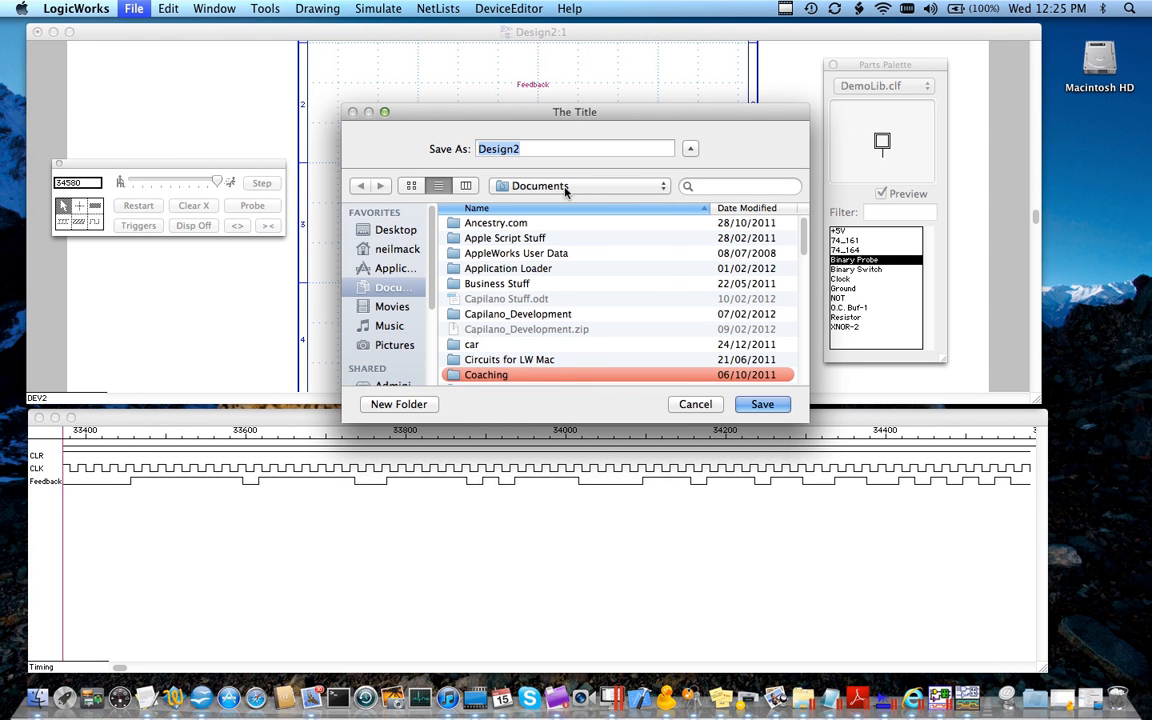
click(569, 187)
click(571, 188)
click(398, 231)
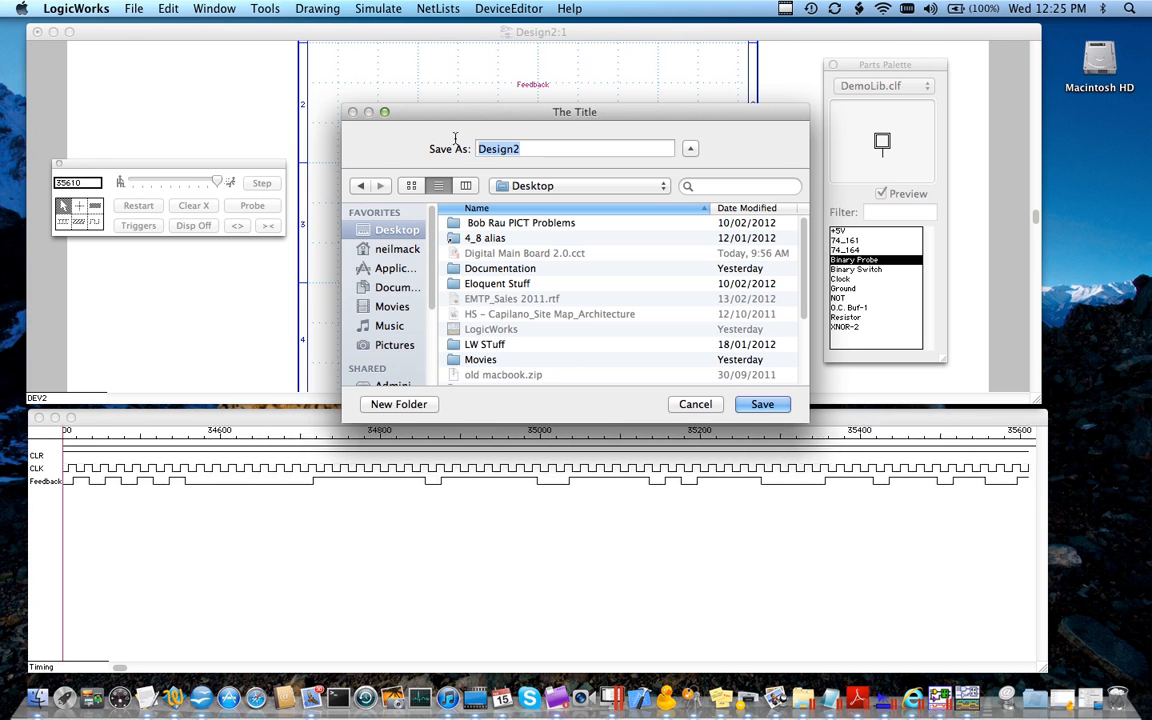
Name the design file "Tutorial 1" and save it
text(Tutor)
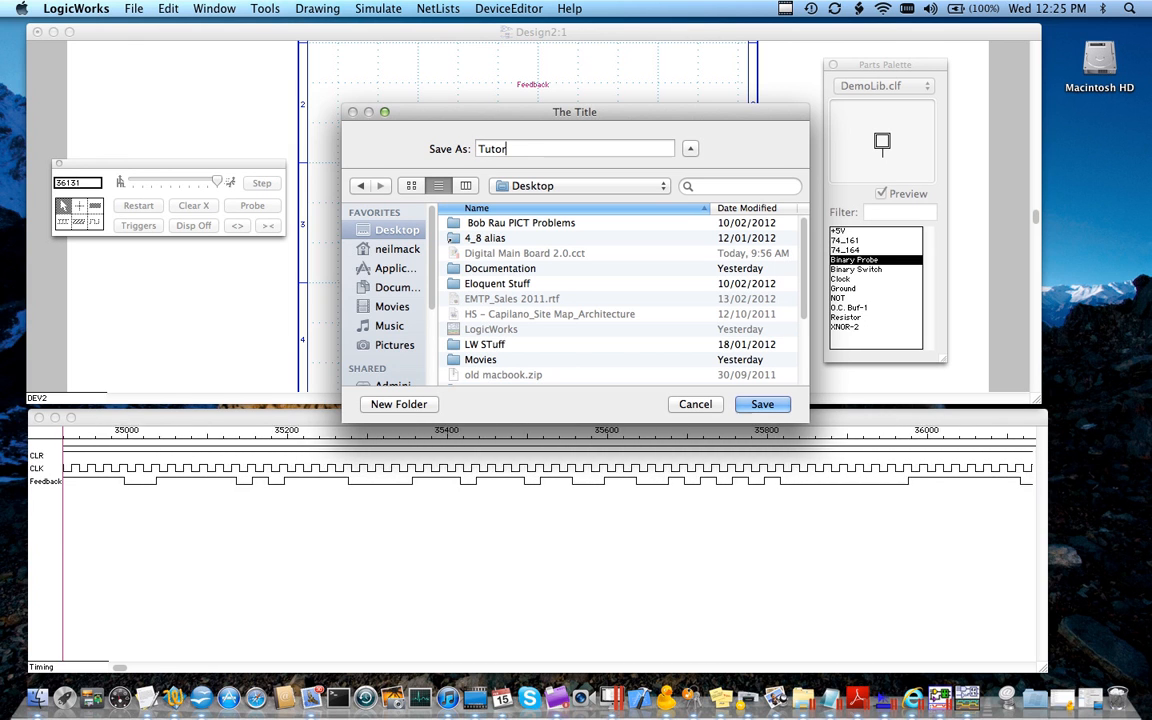
text(ial)
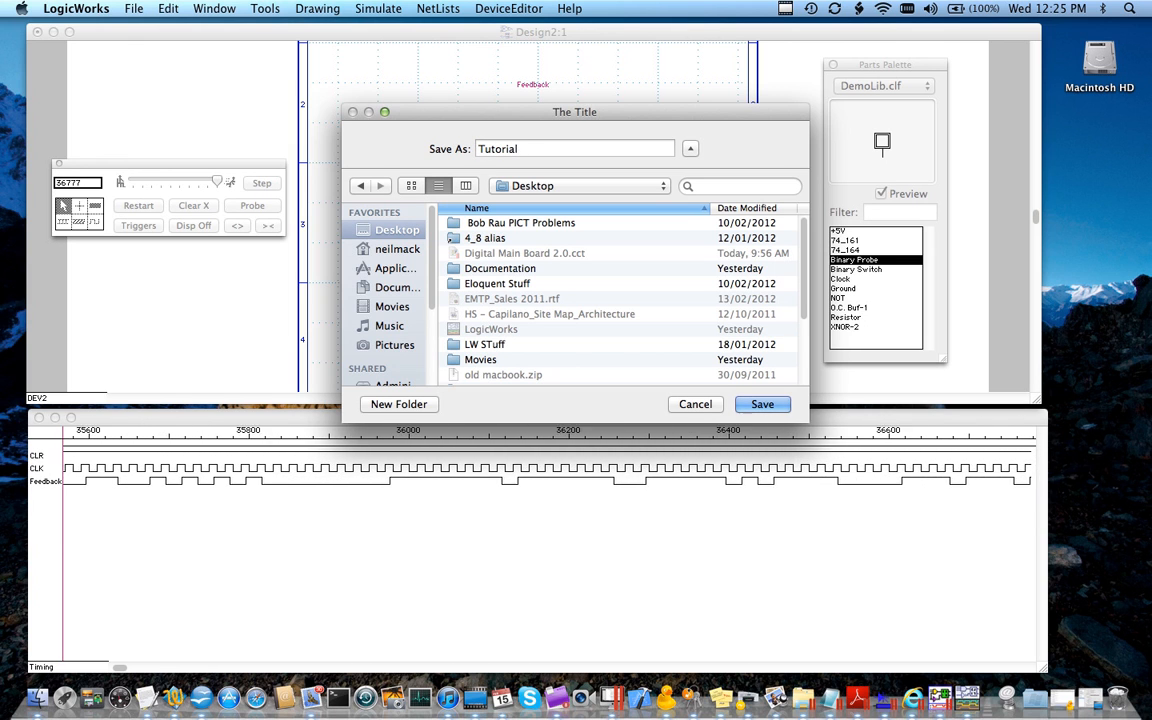
text( #1)
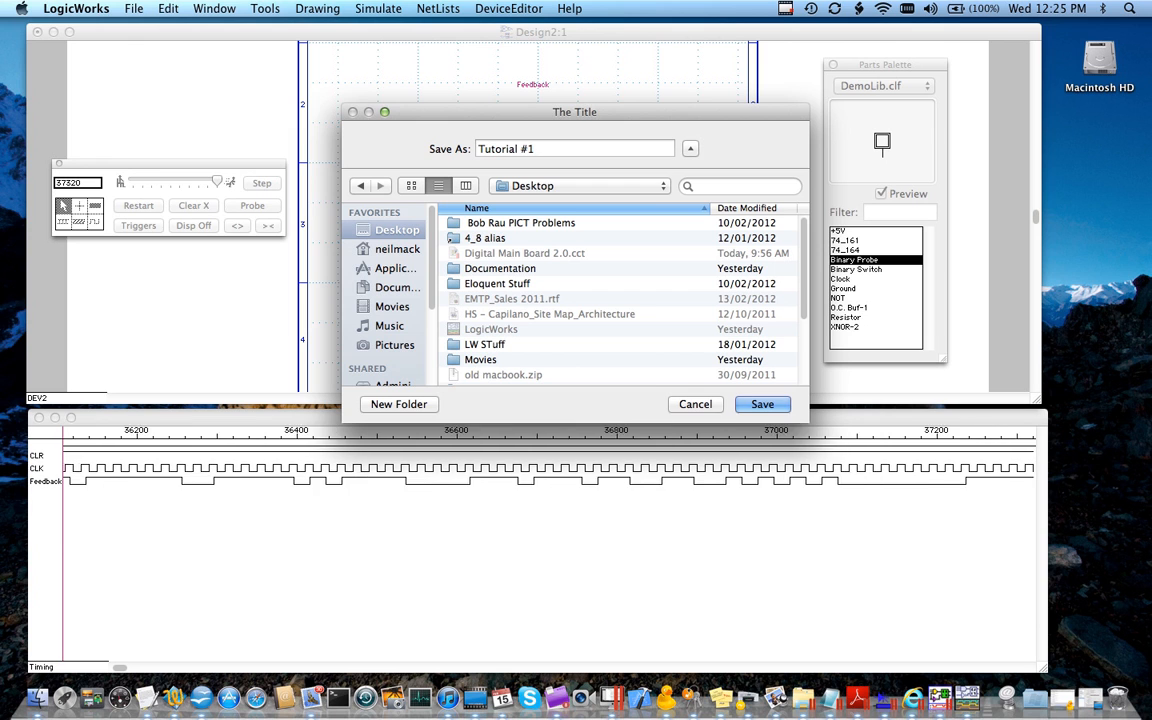
key(BackSpace)
key(BackSpace)
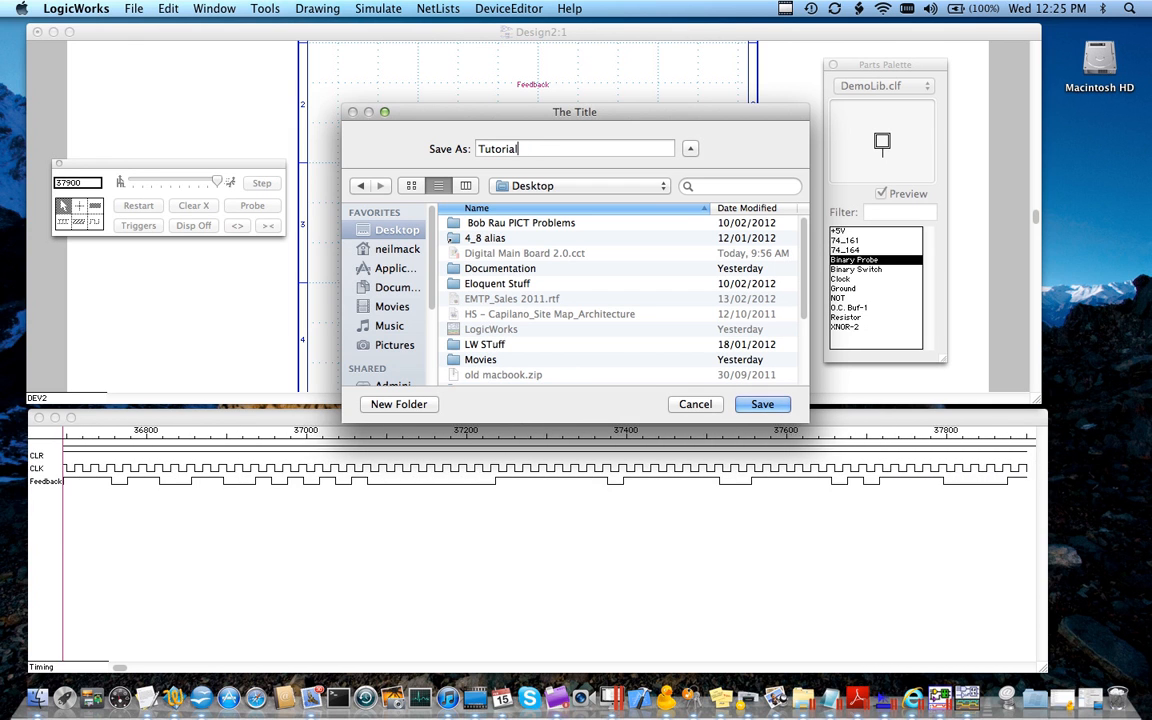
text(1)
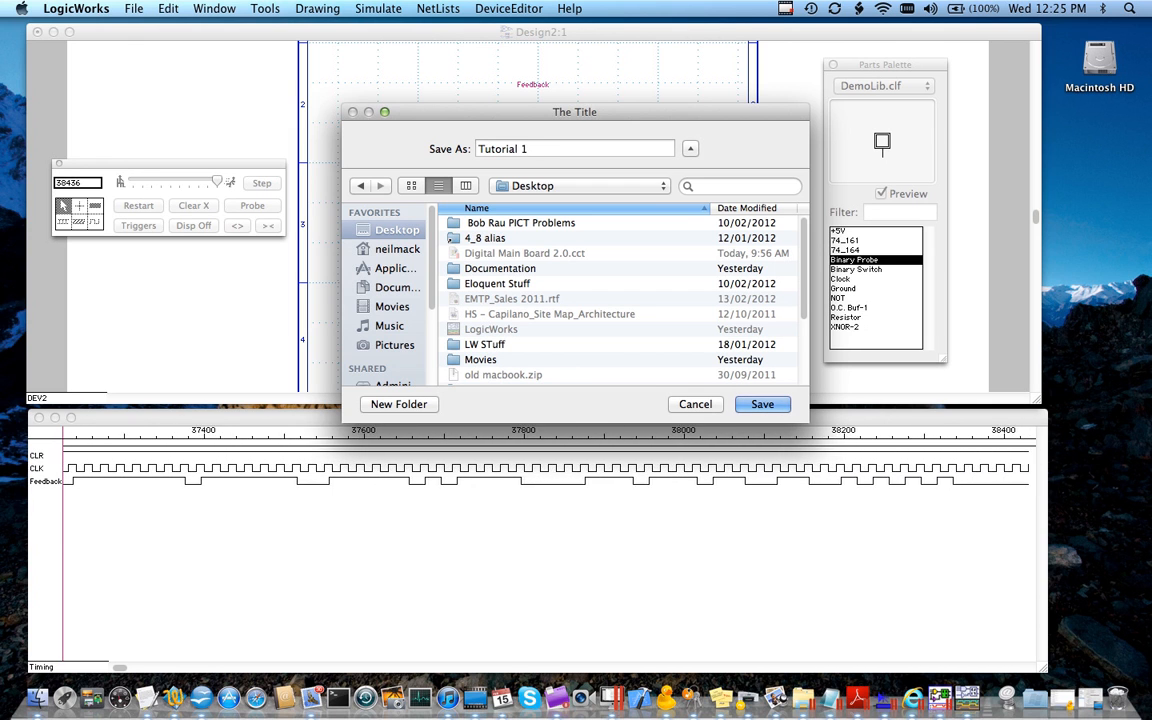
click(763, 404)
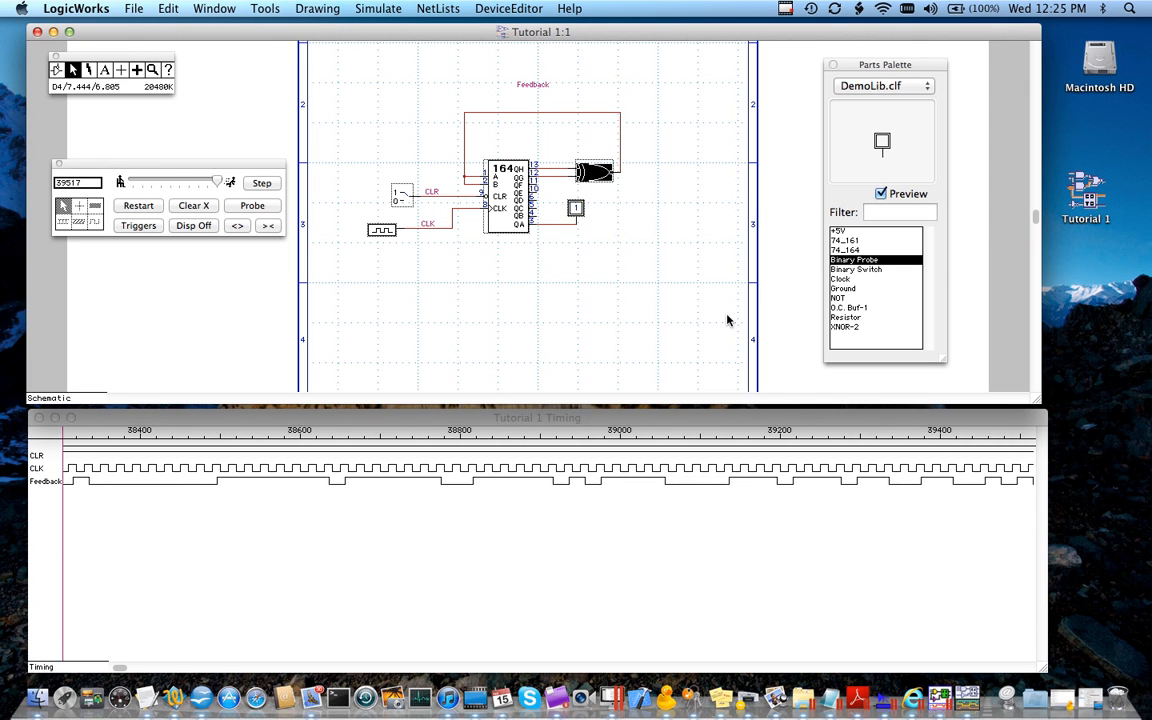